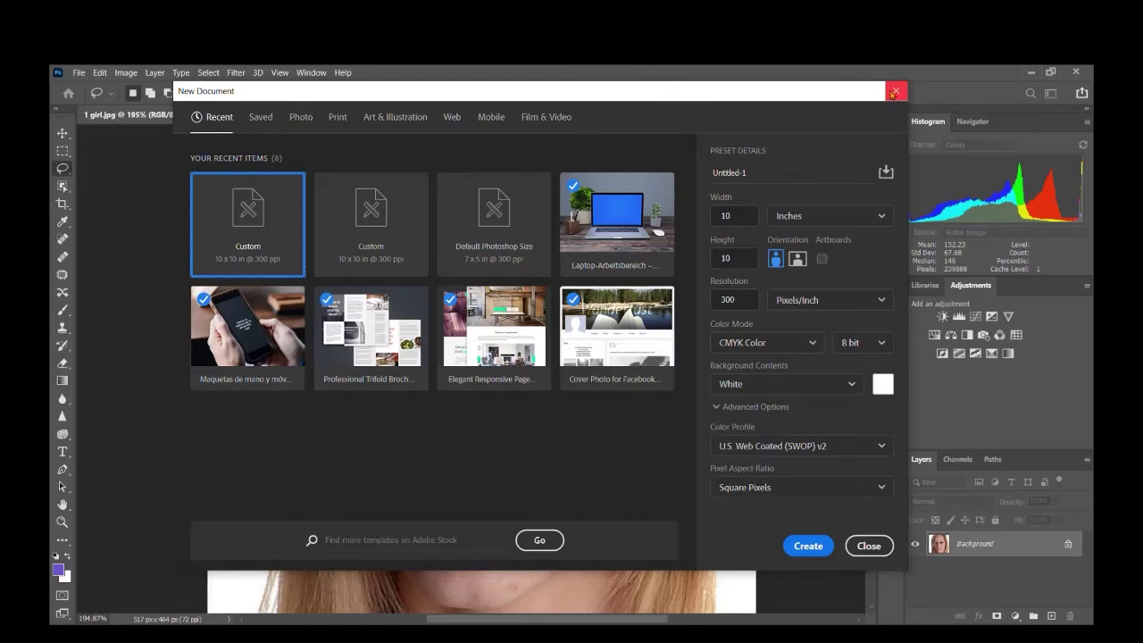
# - Dismiss the New Document window and activate the Spot Healing Brush with a 50 px brush size
pyautogui.click(895, 90)
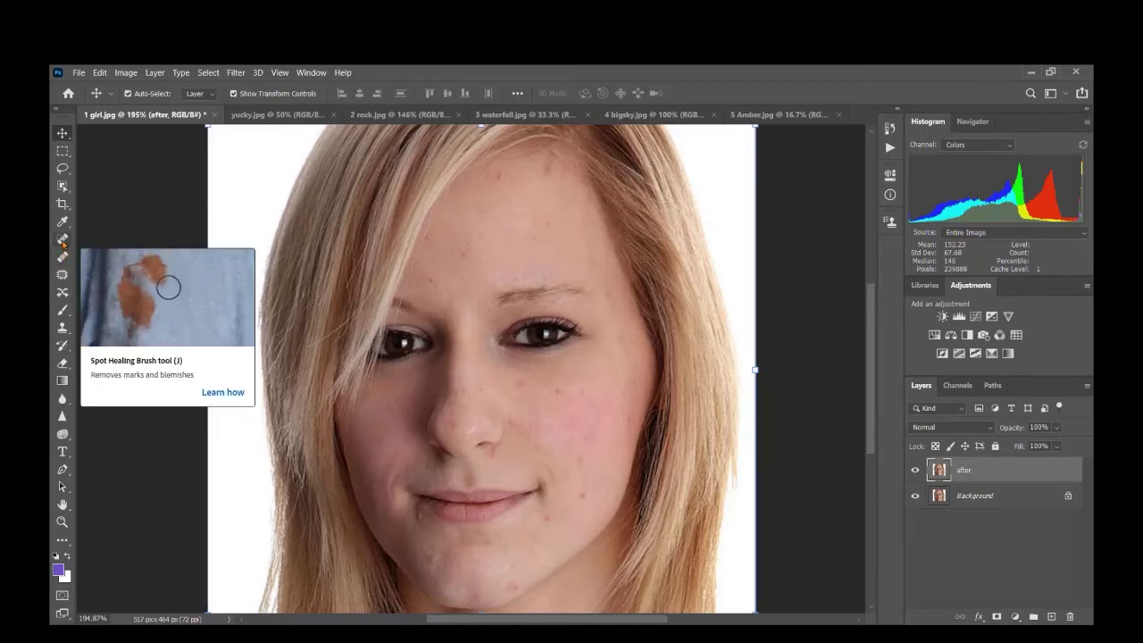
pyautogui.click(62, 241)
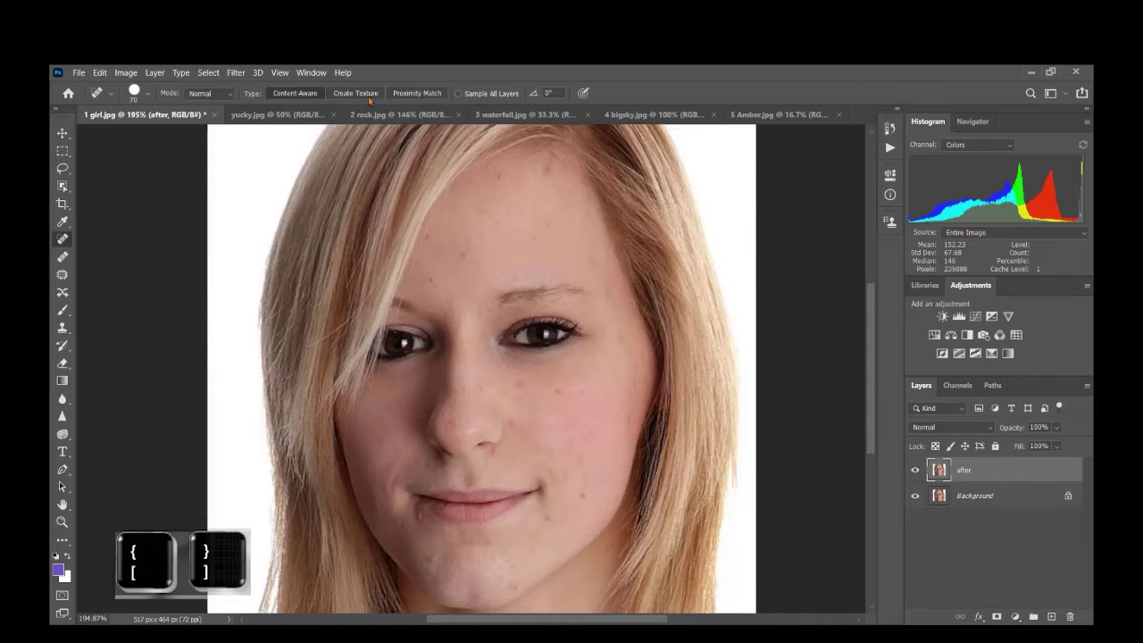
pyautogui.click(147, 93)
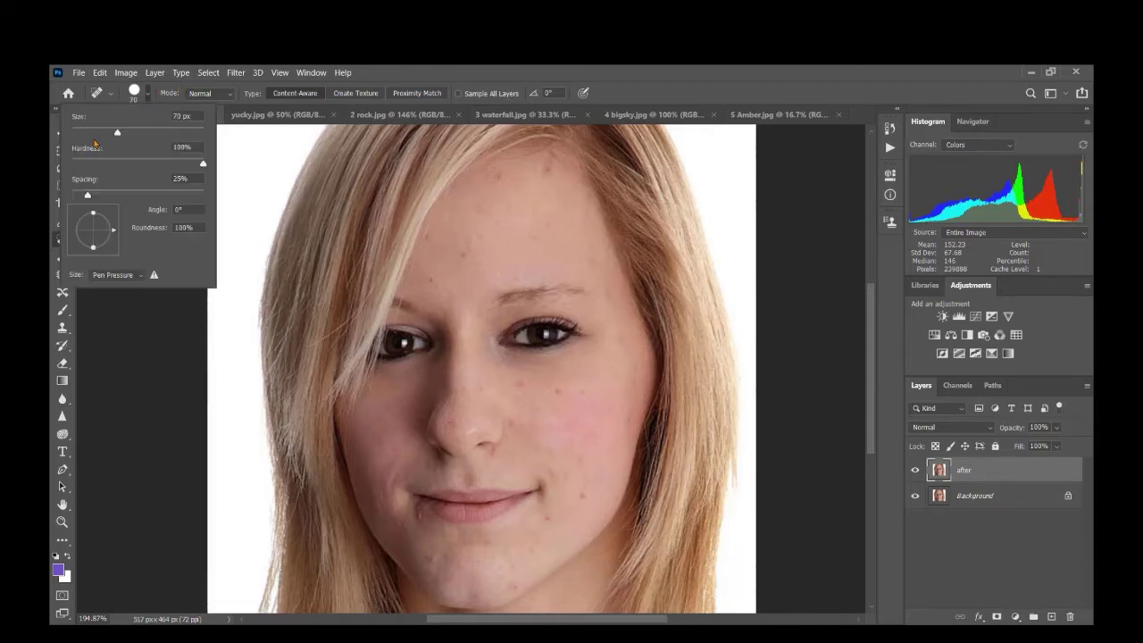
pyautogui.moveTo(117, 132)
pyautogui.mouseDown()
pyautogui.moveTo(132, 133)
pyautogui.moveTo(103, 133)
pyautogui.mouseUp()
pyautogui.click(542, 100)
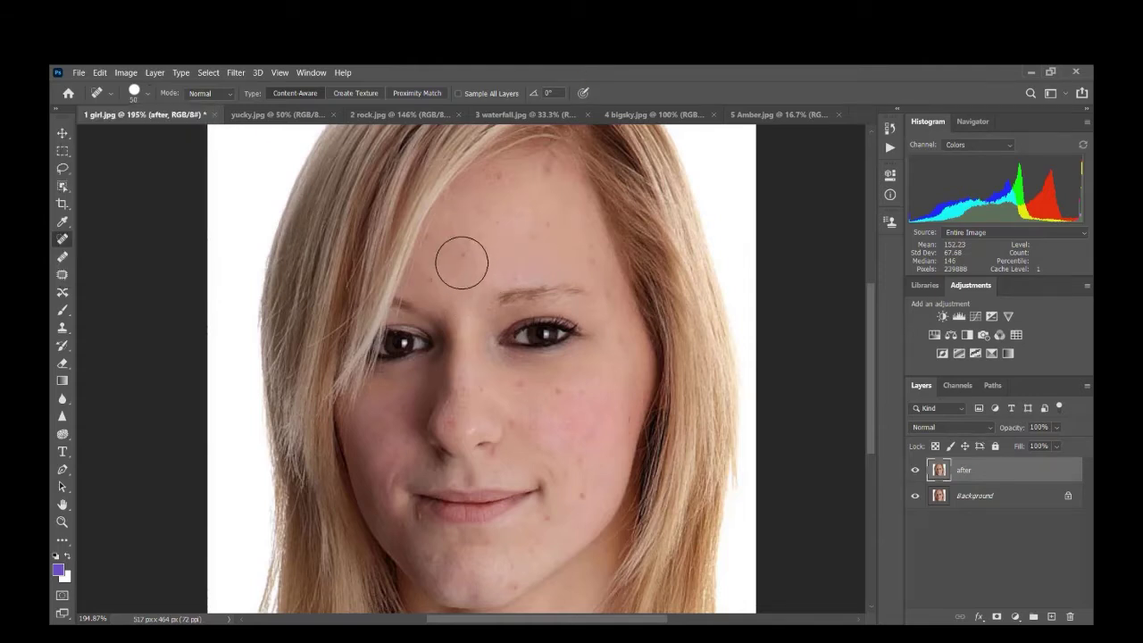
# - Reduce the Spot Healing Brush to 20 px and heal the blemish in the centre of the girl's forehead
pyautogui.scroll(3, 464, 255)
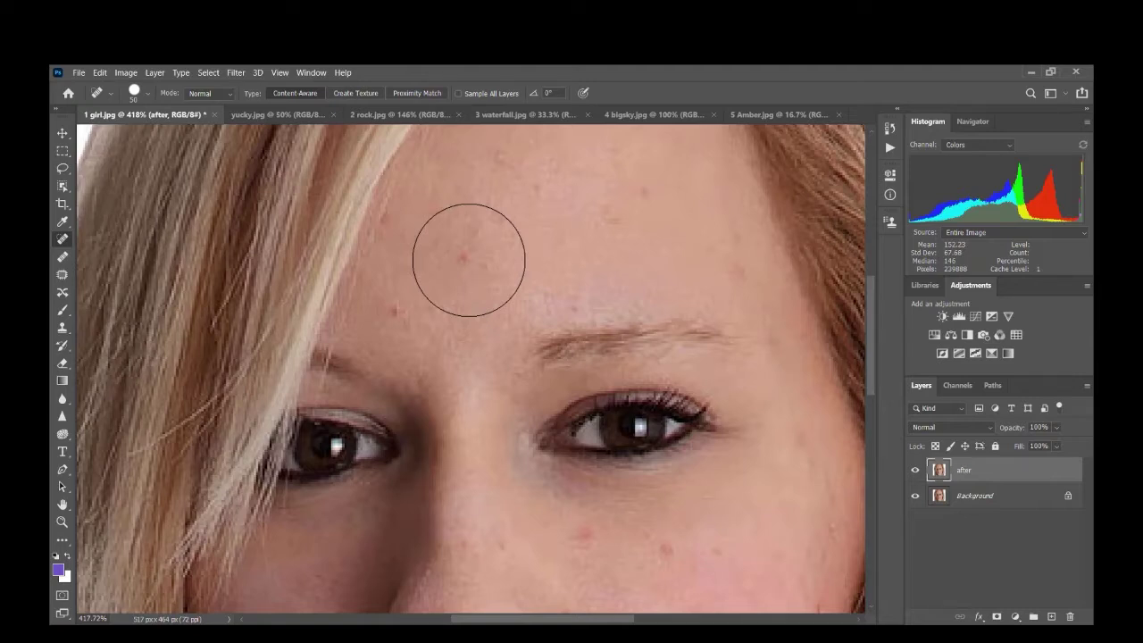
pyautogui.press(']')
pyautogui.press(']')
pyautogui.press('[')
pyautogui.press('[')
pyautogui.press('[')
pyautogui.press('[')
pyautogui.press('[')
pyautogui.press('[')
pyautogui.press('[')
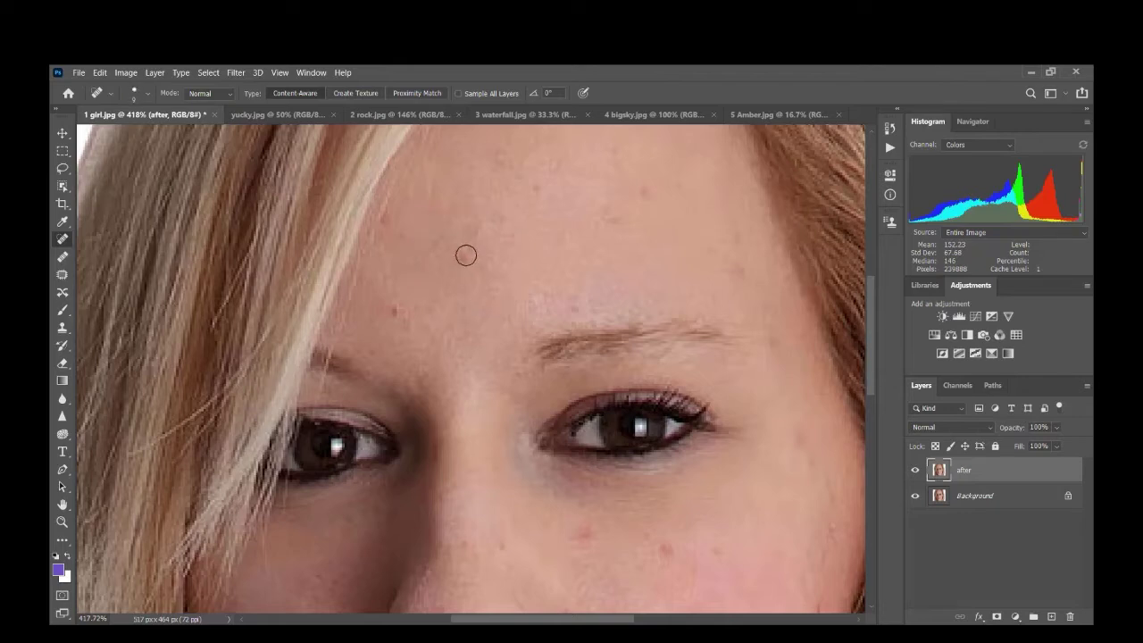
pyautogui.press(']')
pyautogui.press(']')
pyautogui.press(']')
pyautogui.click(465, 255)
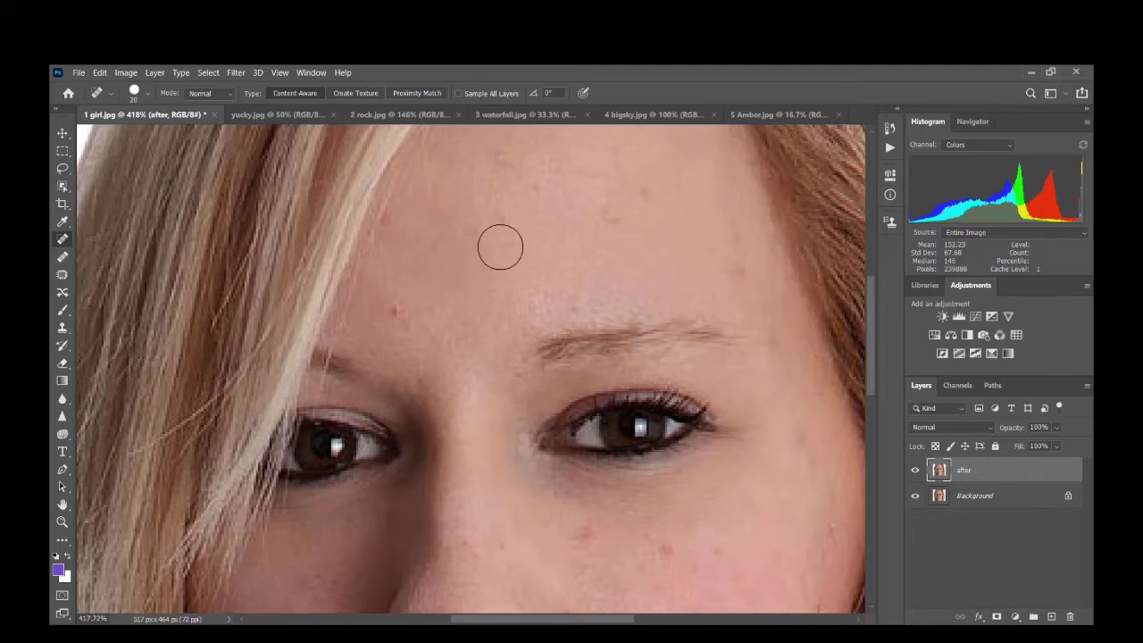
# - Heal the remaining blemishes across the girl's upper forehead and the red spot near the hair above the brow
pyautogui.click(541, 189)
pyautogui.click(645, 188)
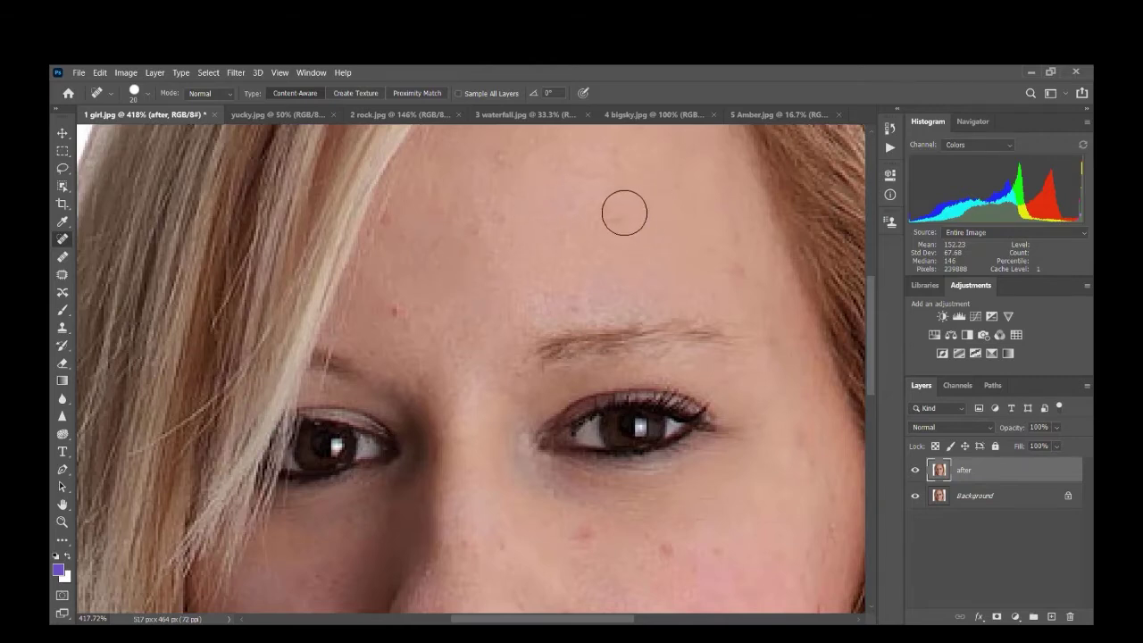
pyautogui.click(624, 213)
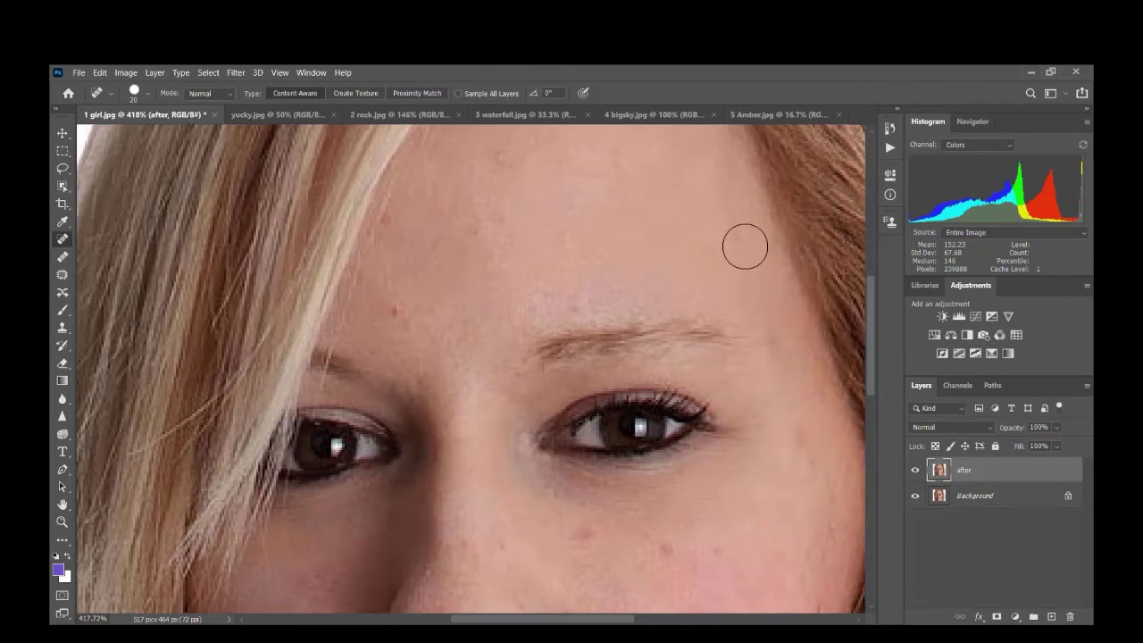
pyautogui.click(397, 311)
# - Lower the brush's hardness and heal the red blemishes on the upper cheek and the mark beside the eye
pyautogui.click(148, 93)
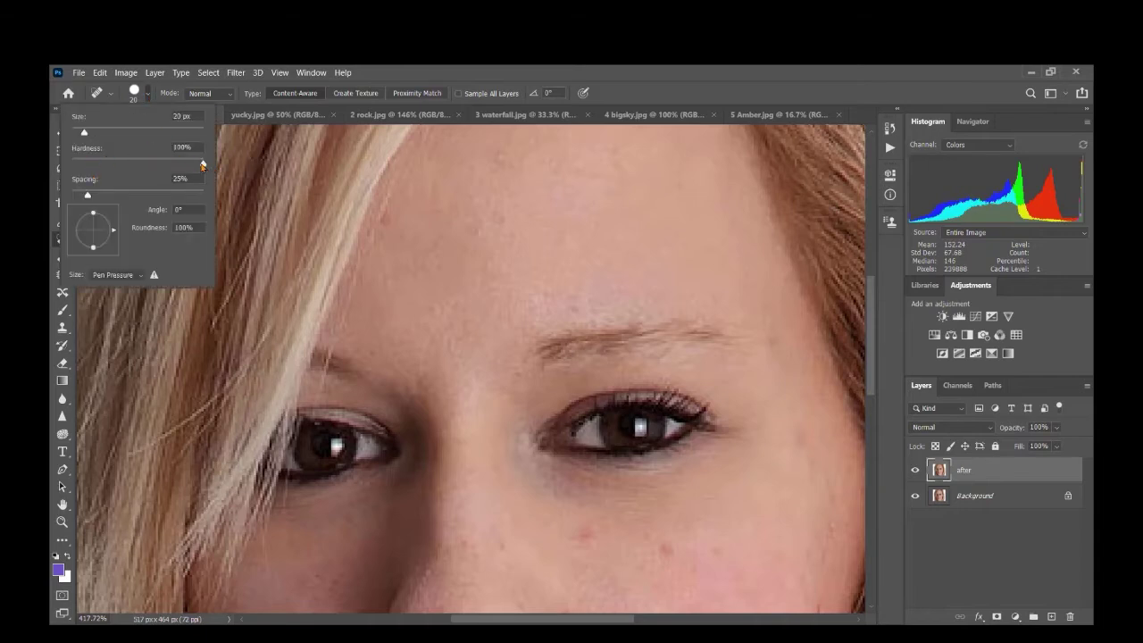
pyautogui.moveTo(203, 164)
pyautogui.mouseDown()
pyautogui.moveTo(100, 165)
pyautogui.moveTo(131, 164)
pyautogui.moveTo(117, 164)
pyautogui.mouseUp()
pyautogui.click(664, 546)
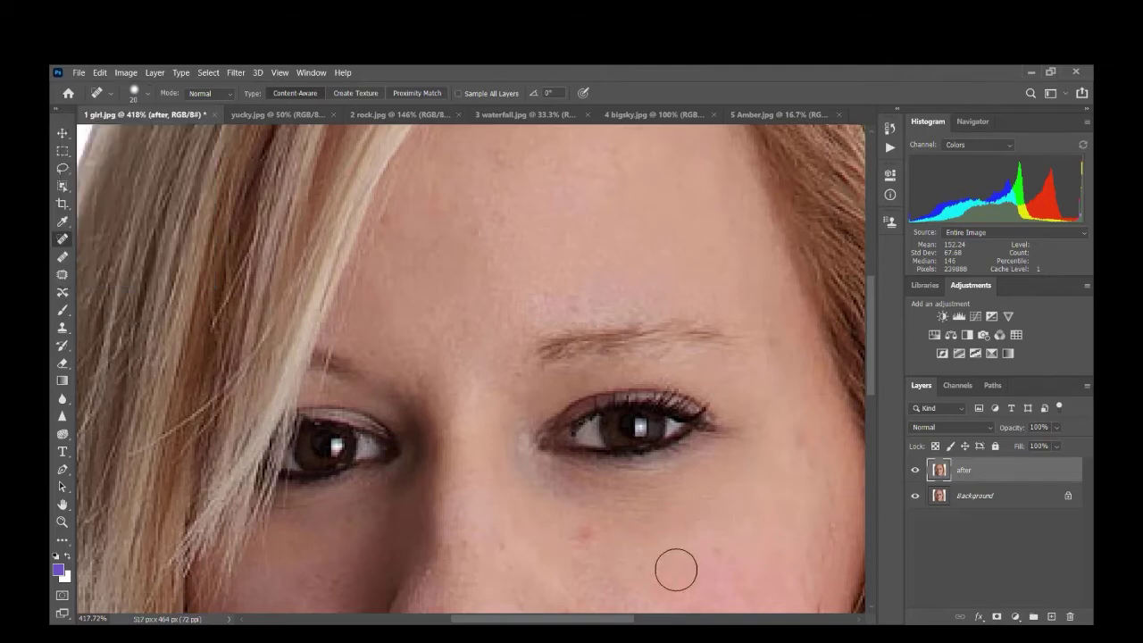
pyautogui.click(577, 535)
pyautogui.click(796, 420)
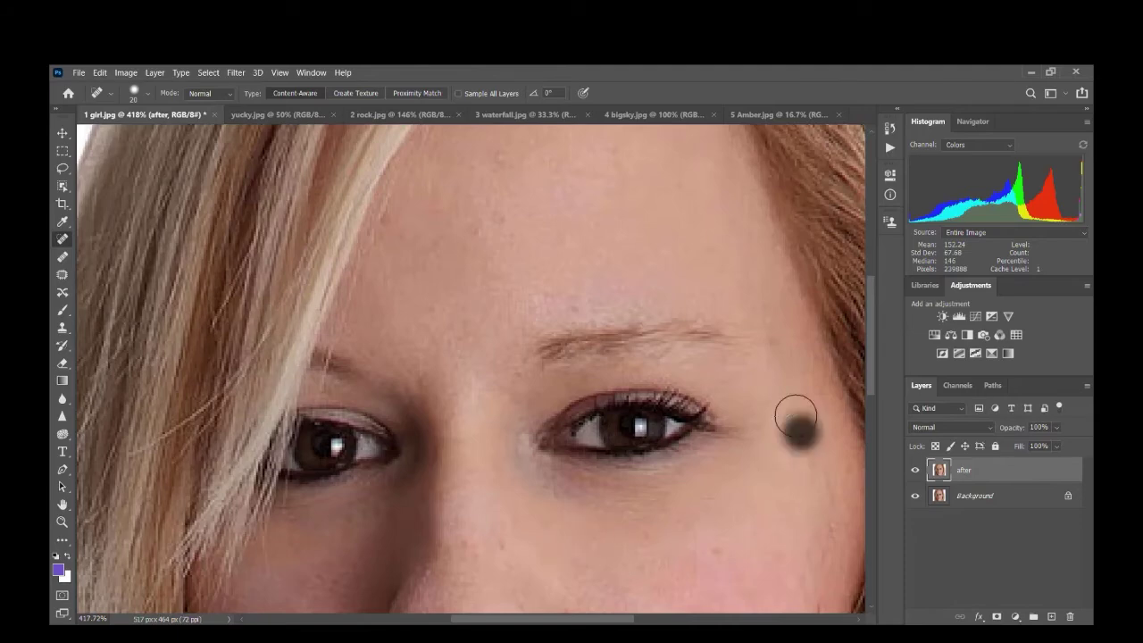
# - Heal the red blemish on the lower face just below the corner of the mouth
pyautogui.click(599, 577)
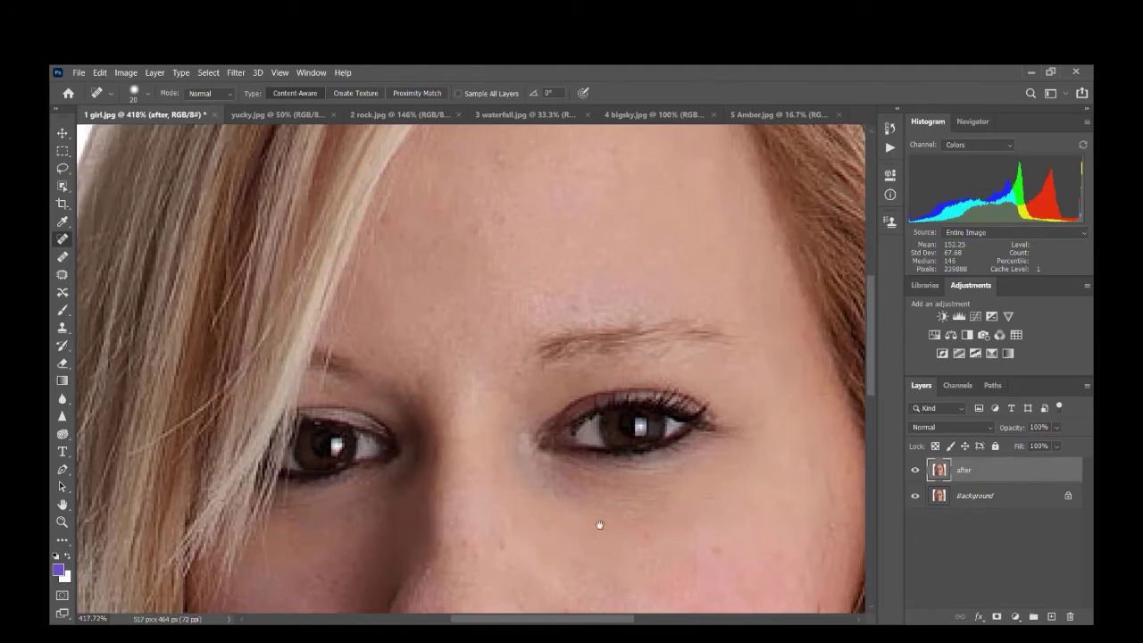
pyautogui.moveTo(599, 523)
pyautogui.mouseDown()
pyautogui.moveTo(581, 93)
pyautogui.moveTo(562, 137)
pyautogui.mouseUp()
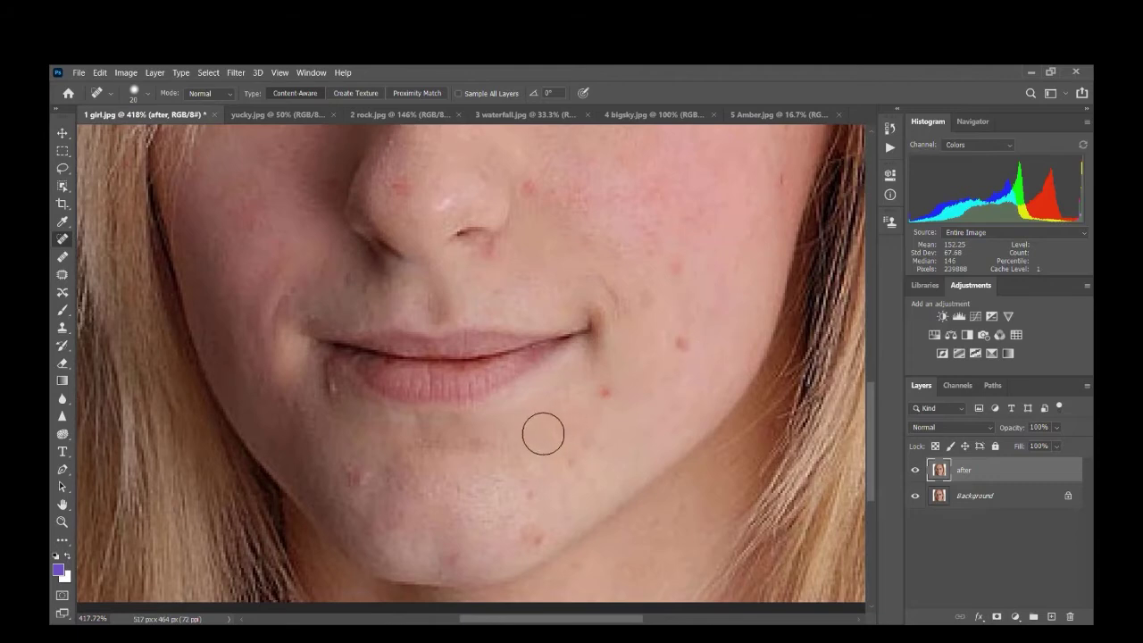
pyautogui.click(598, 396)
# - Try to remove the mark at the shadowed corner of the lips with the Spot Healing Brush, and undo those strokes
pyautogui.click(330, 382)
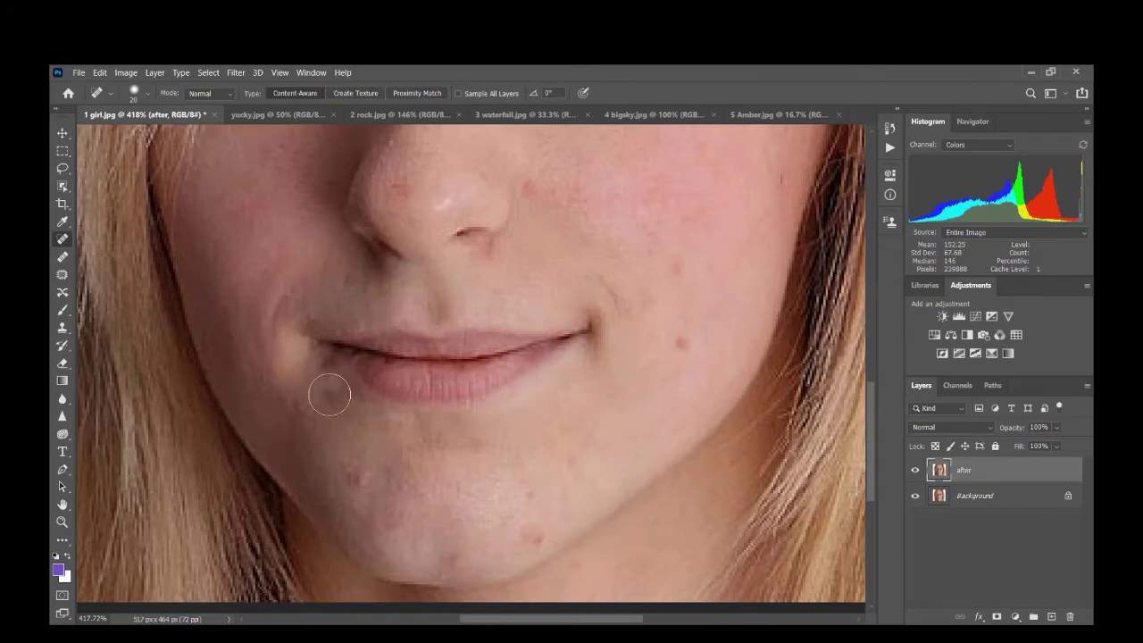
pyautogui.scroll(5, 348, 409)
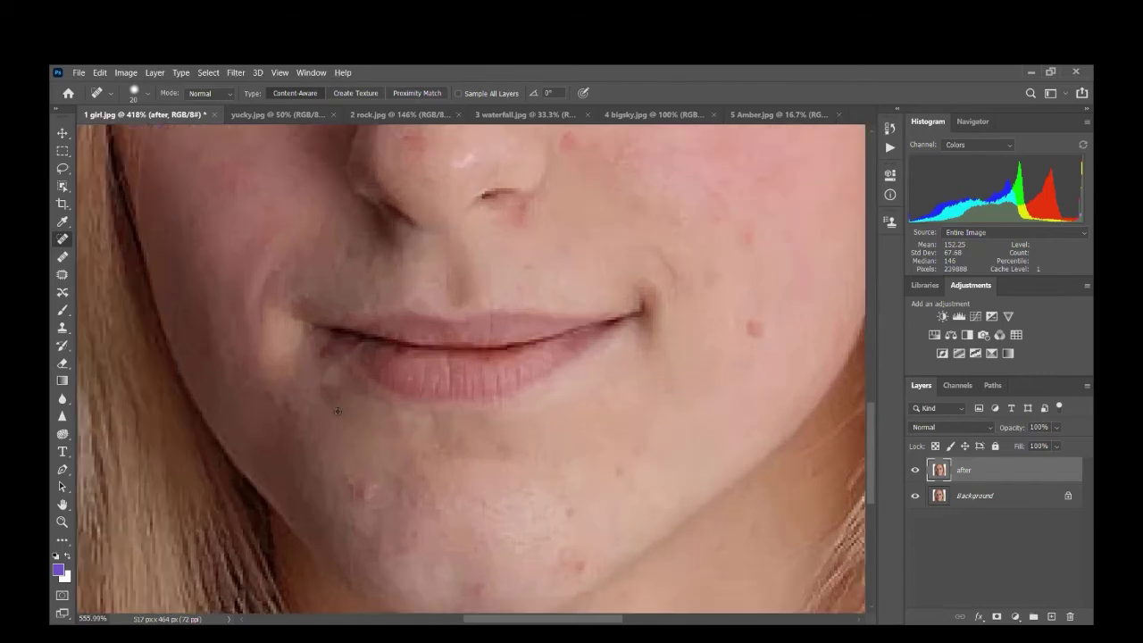
pyautogui.click(314, 332)
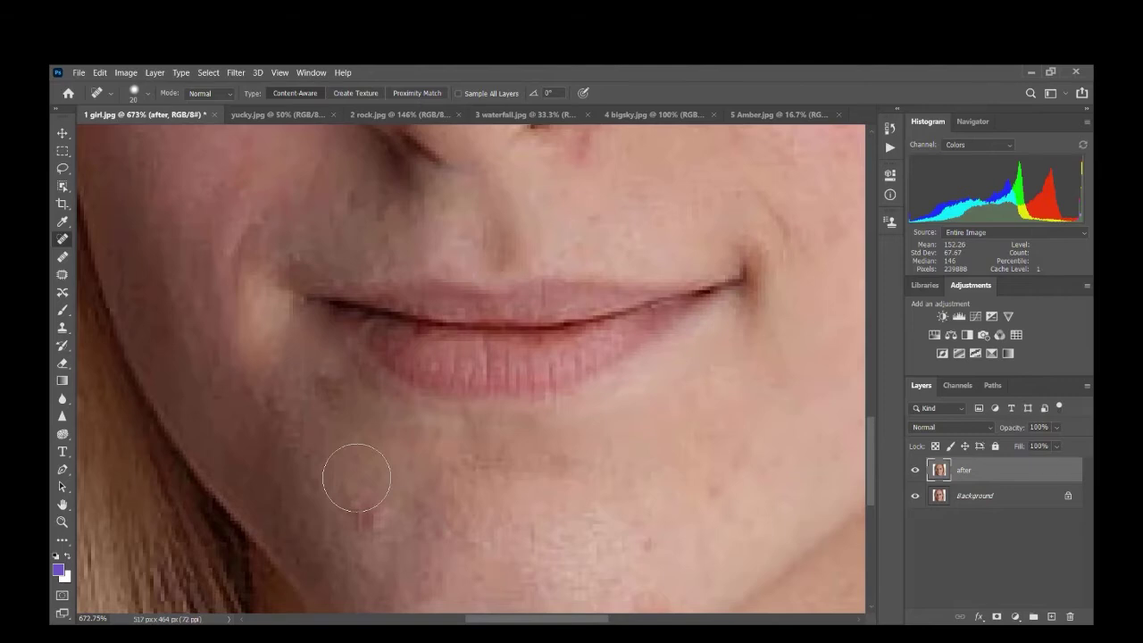
pyautogui.hotkey('ctrl', 'z')
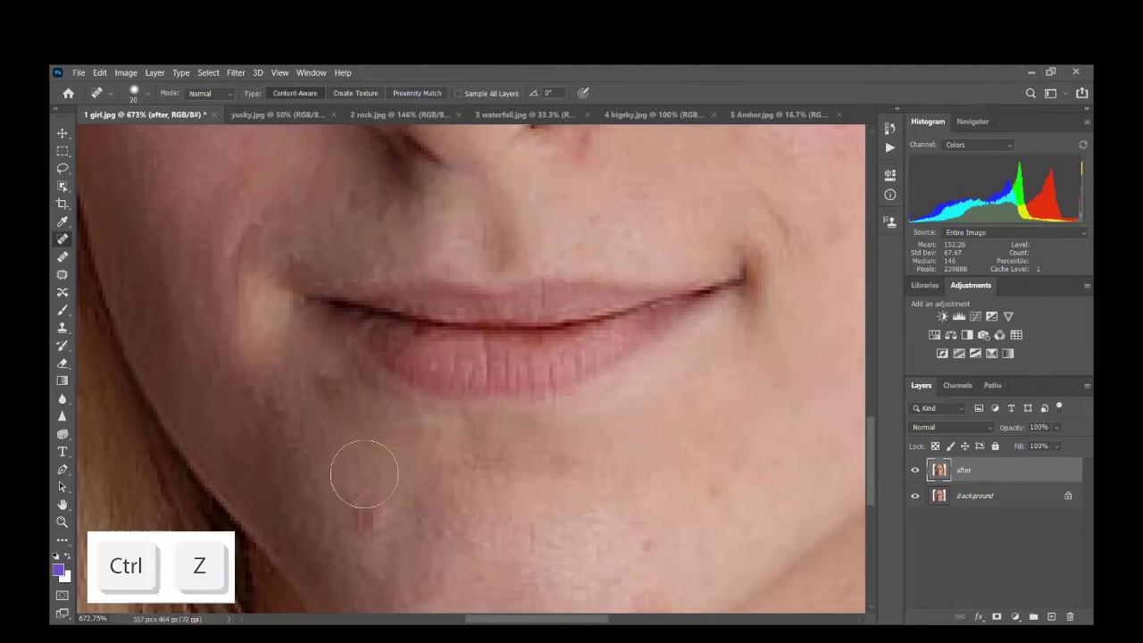
pyautogui.hotkey('ctrl', 'z')
pyautogui.hotkey('ctrl', 'z')
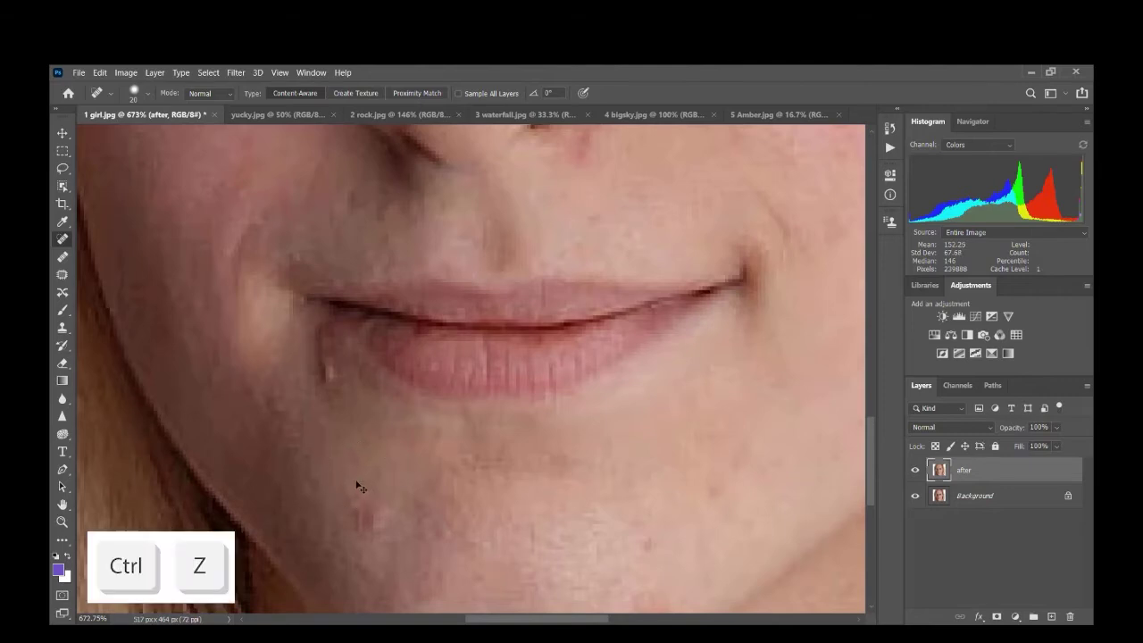
# - Switch to the Healing Brush and set its size to 20 px
pyautogui.scroll(-3, 357, 486)
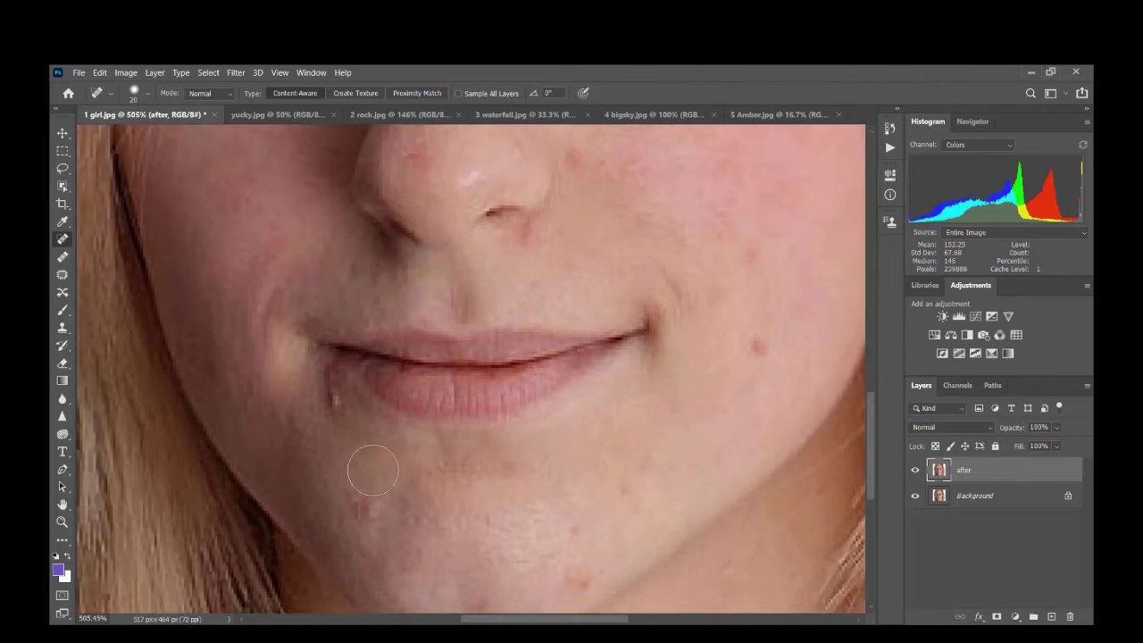
pyautogui.click(64, 266)
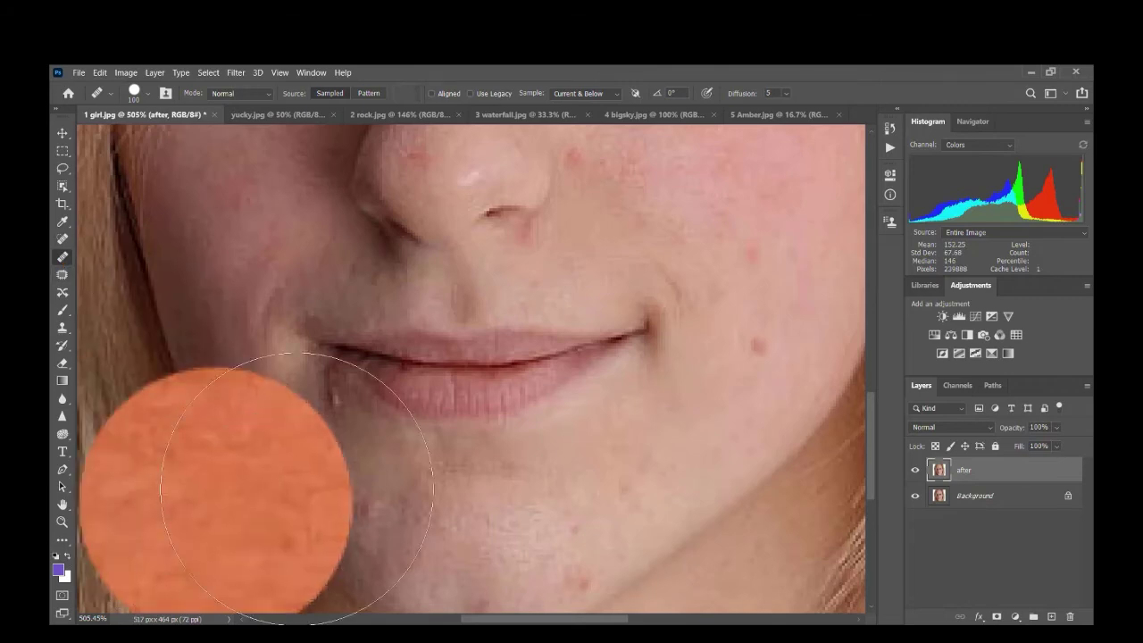
pyautogui.press('[')
pyautogui.press('[')
pyautogui.press('[')
pyautogui.press('[')
pyautogui.press('[')
pyautogui.press('[')
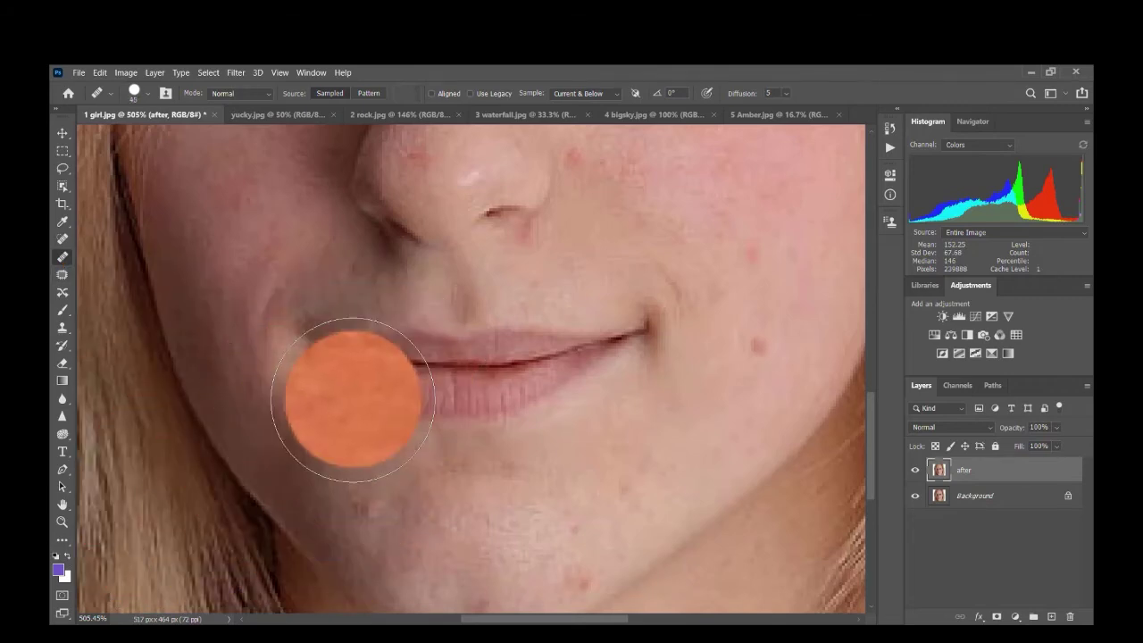
pyautogui.press('[')
pyautogui.press('[')
pyautogui.press('[')
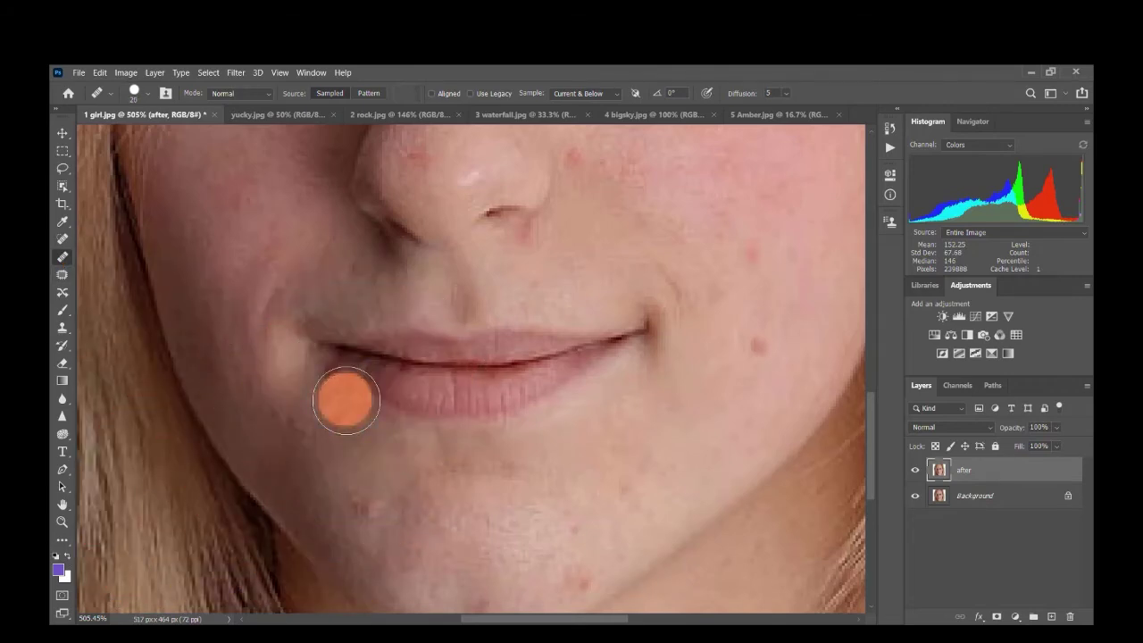
# - Sample clear skin just below the lips and heal the mark at the shadowed corner of the mouth
pyautogui.keyDown('alt'); pyautogui.click(518, 434); pyautogui.keyUp('alt')
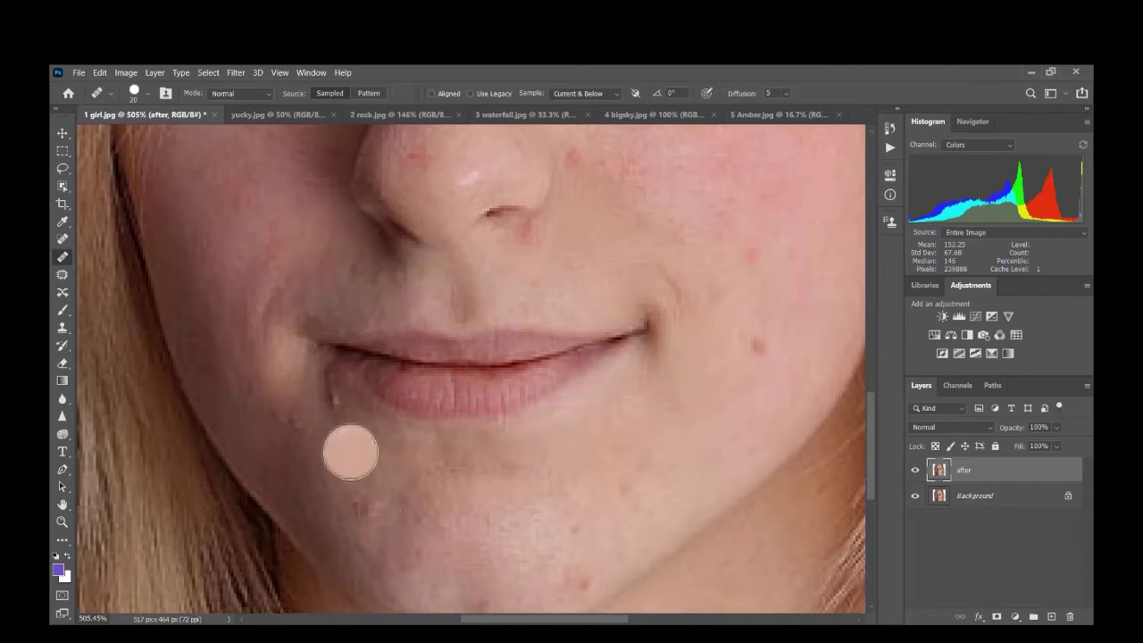
pyautogui.press('alt')
pyautogui.keyDown('alt'); pyautogui.click(350, 453); pyautogui.keyUp('alt')
pyautogui.keyDown('alt'); pyautogui.click(355, 451); pyautogui.keyUp('alt')
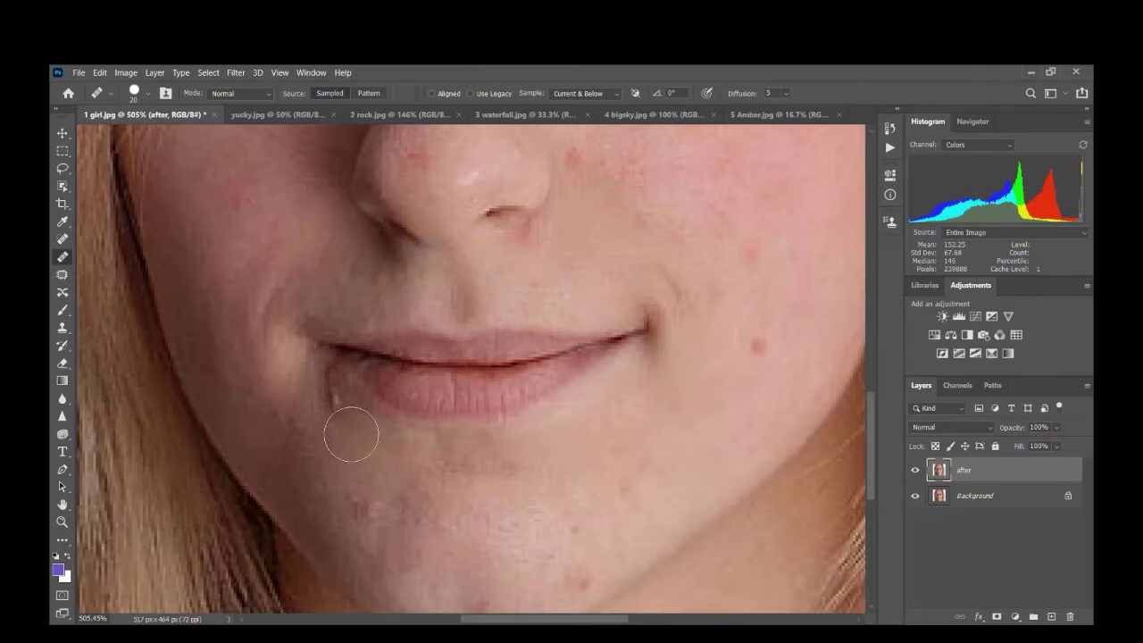
pyautogui.click(327, 391)
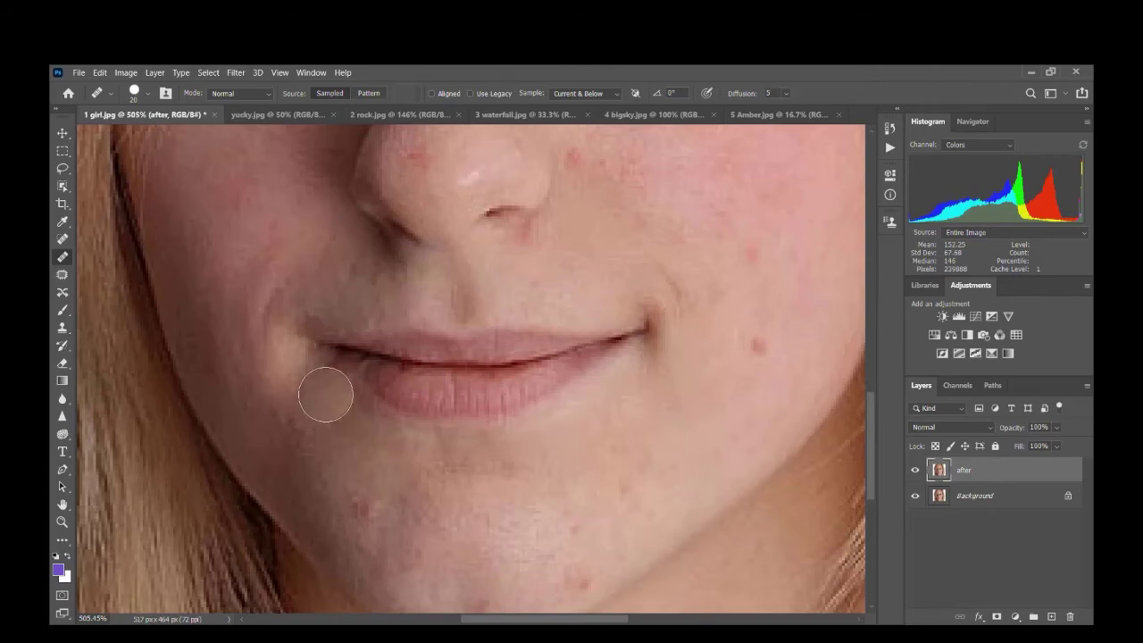
pyautogui.click(326, 394)
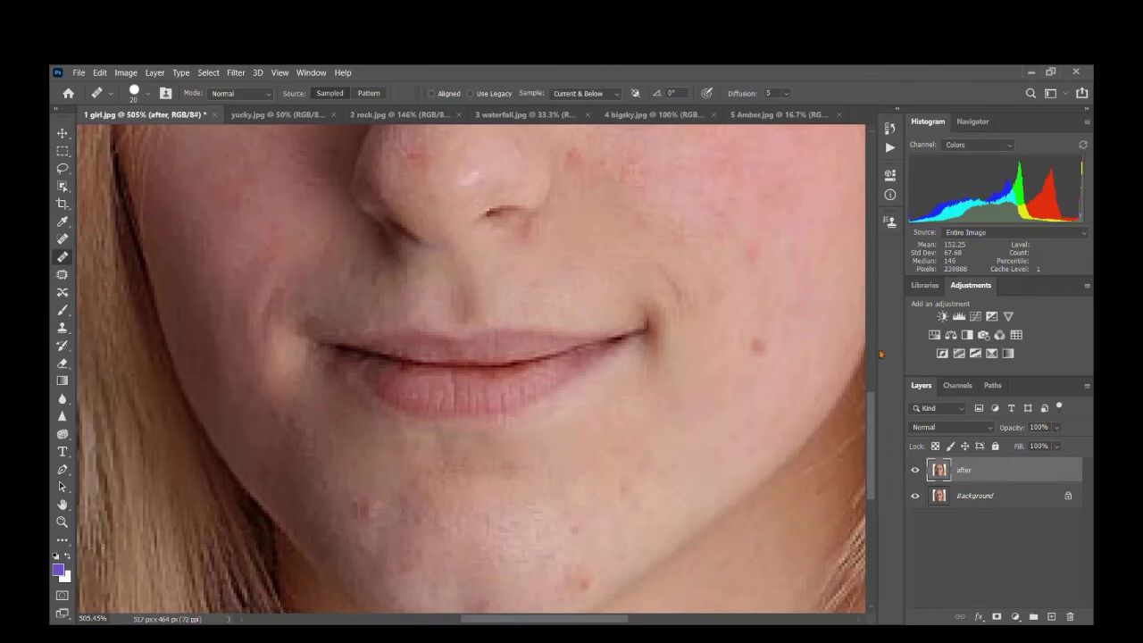
# - Sample clear skin below the eye and heal the red spot beside the nose
pyautogui.scroll(5, 635, 357)
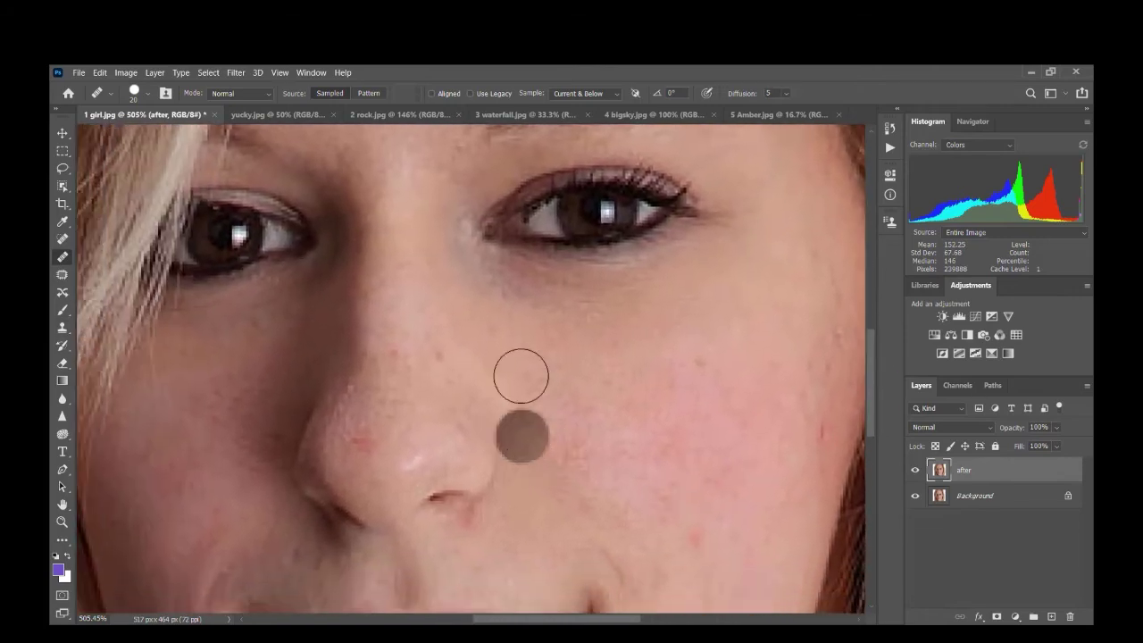
pyautogui.press('alt')
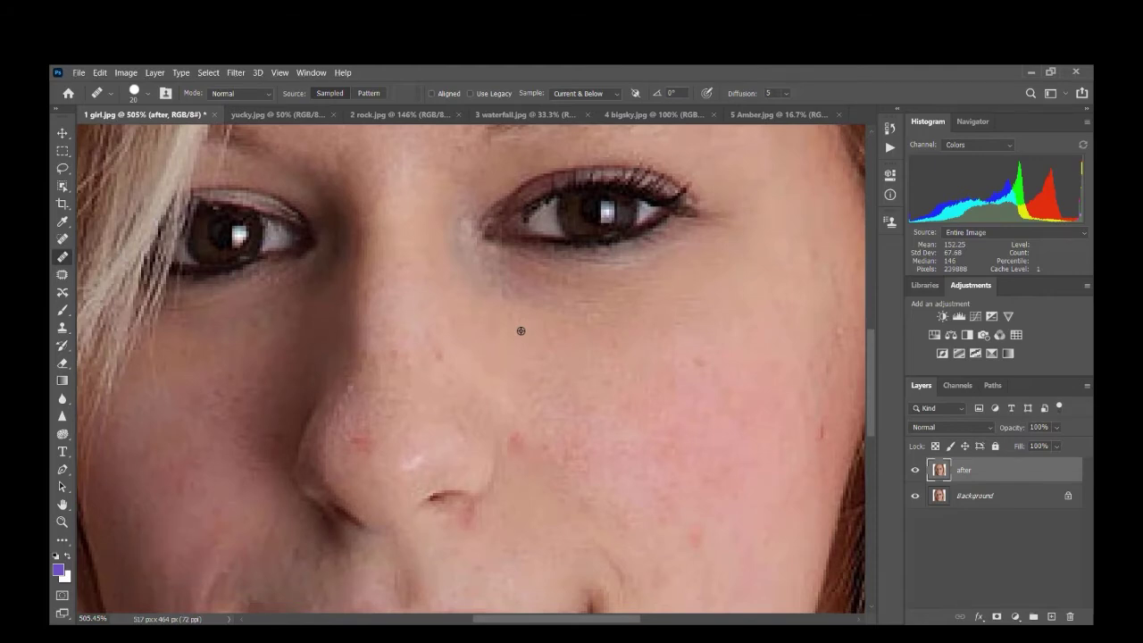
pyautogui.click(520, 447)
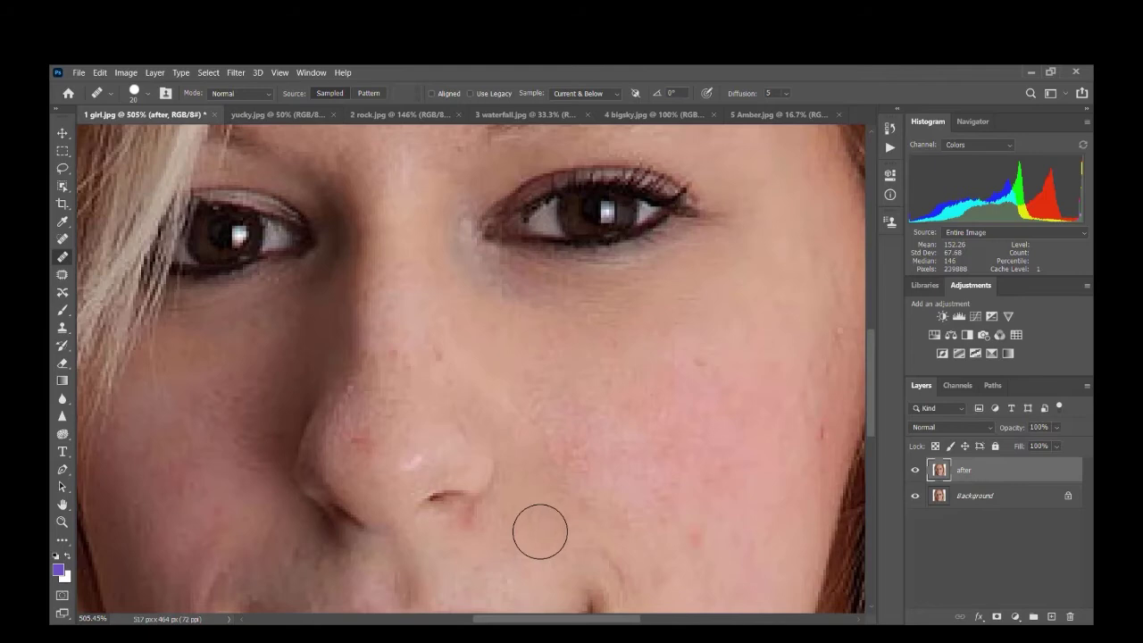
# - In yucky.jpg, use an enlarged Spot Healing Brush to heal a blemish on the upper middle of the man's forehead
pyautogui.click(251, 116)
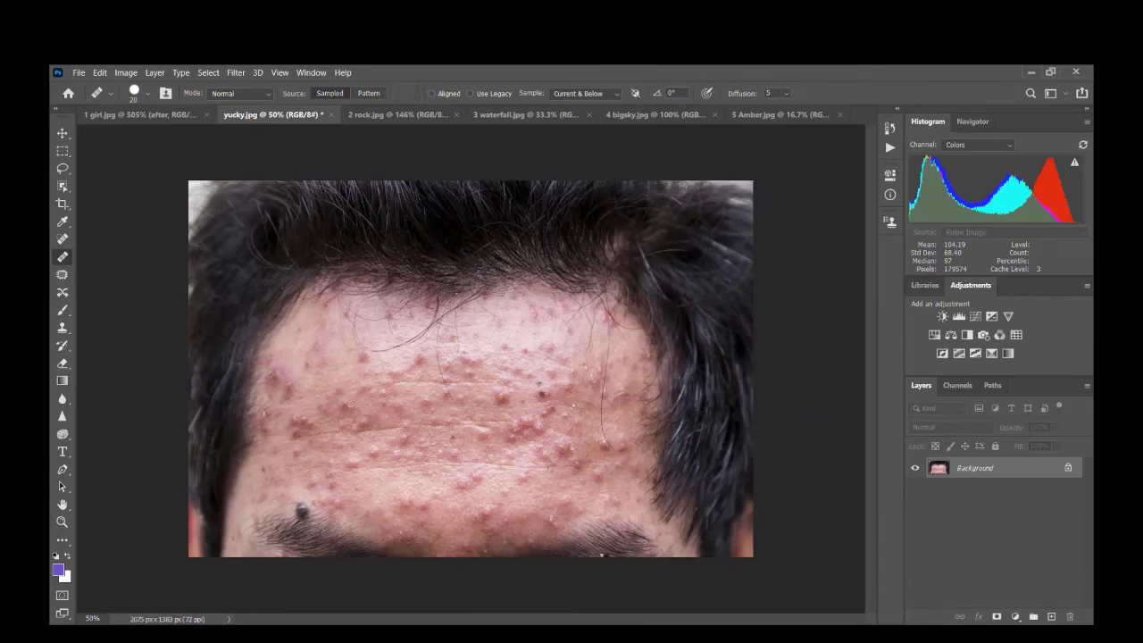
pyautogui.scroll(4, 350, 404)
pyautogui.click(61, 240)
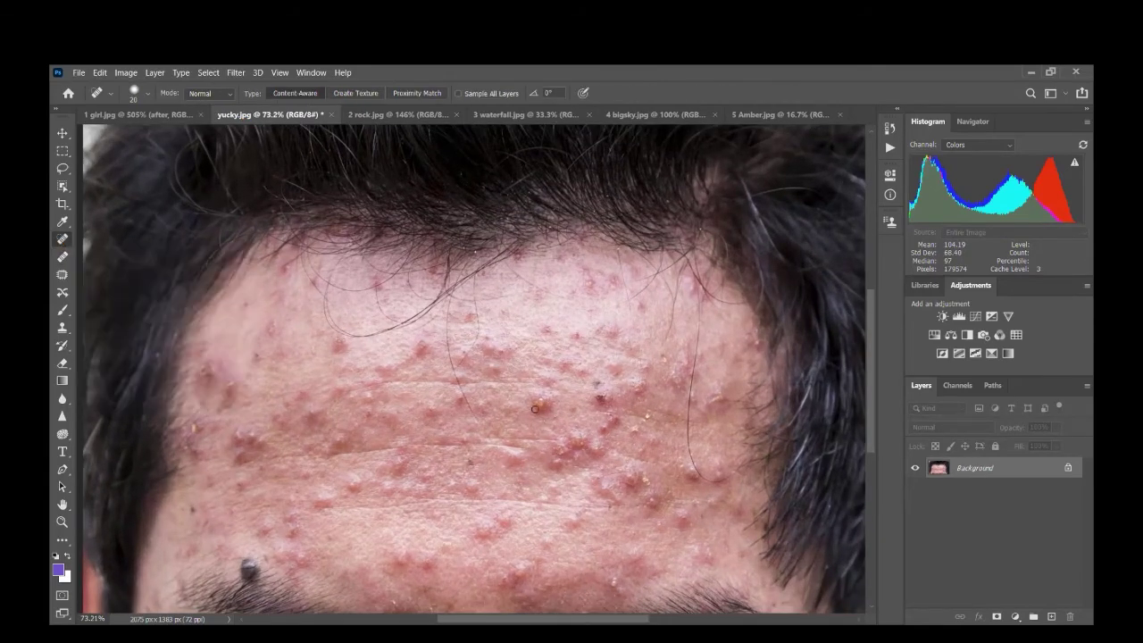
pyautogui.press(']')
pyautogui.press(']')
pyautogui.click(565, 363)
# - Using the Healing Brush at 45 px, sample clear skin above the eyebrow and paint over the blemishes on the lower middle forehead
pyautogui.hotkey('shift', 'j')
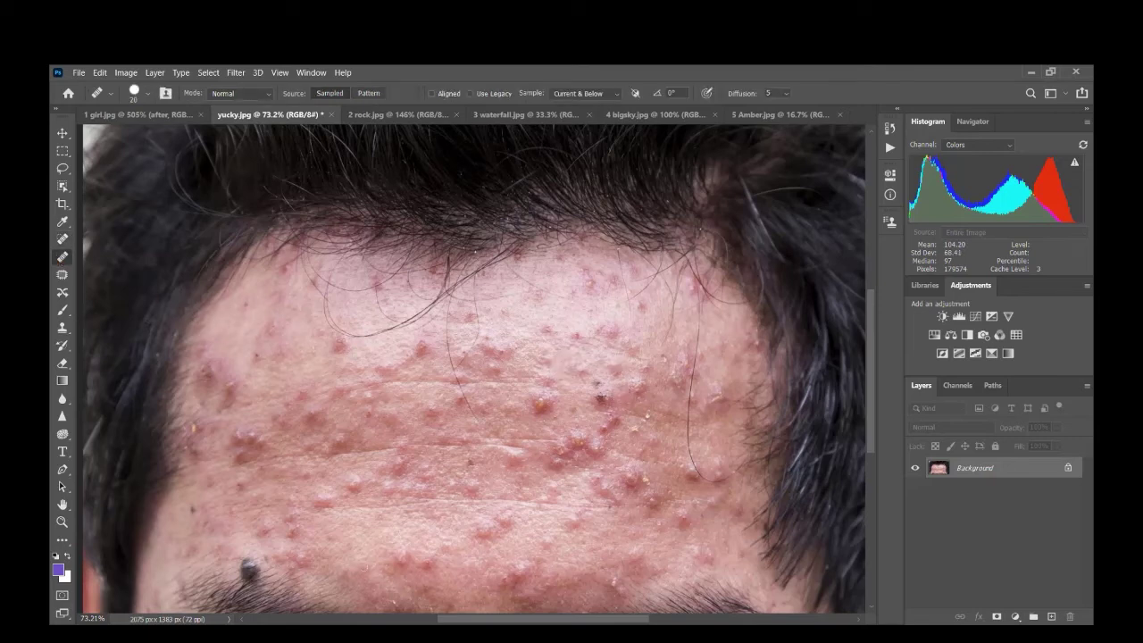
pyautogui.press(']')
pyautogui.keyDown('alt'); pyautogui.click(356, 542); pyautogui.keyUp('alt')
pyautogui.click(452, 482)
pyautogui.press(']')
pyautogui.click(467, 465)
pyautogui.click(428, 473)
pyautogui.click(454, 474)
pyautogui.click(424, 486)
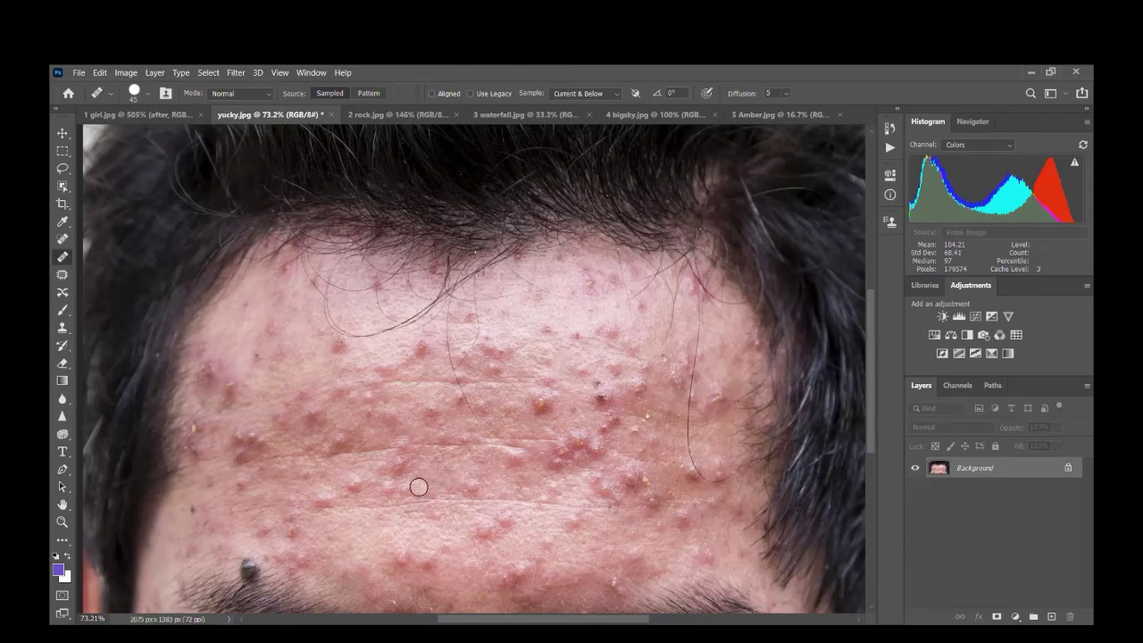
pyautogui.click(412, 485)
pyautogui.click(408, 485)
pyautogui.click(388, 489)
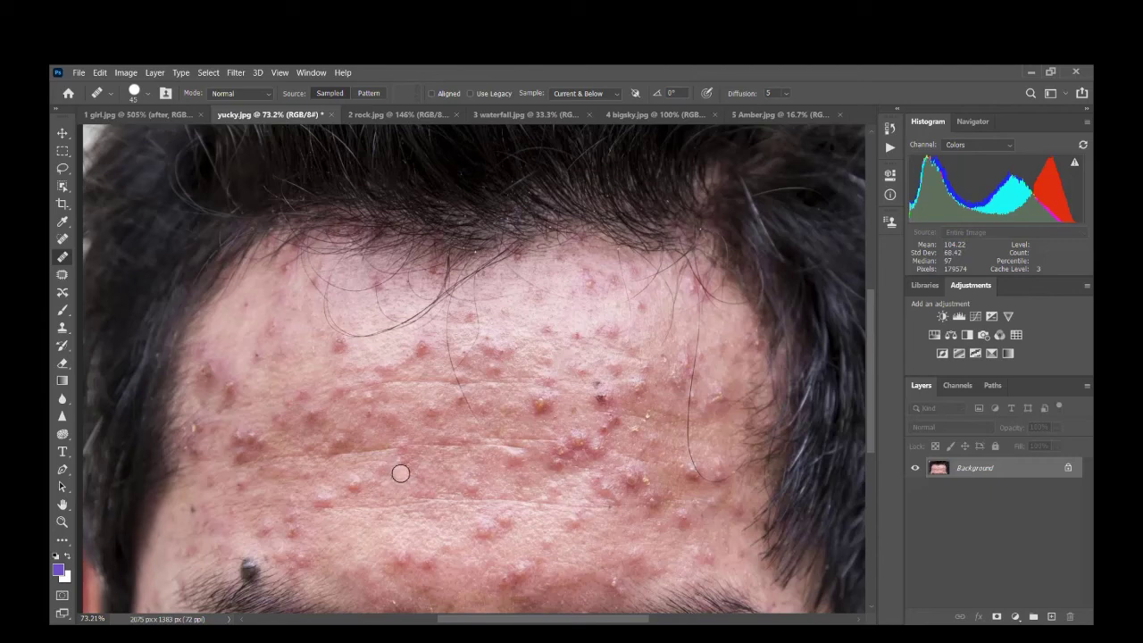
# - Heal the small red spots on the lower forehead above the inner eyebrow, around the lower wrinkle line, with the 45 px Healing Brush
pyautogui.click(403, 470)
pyautogui.click(383, 465)
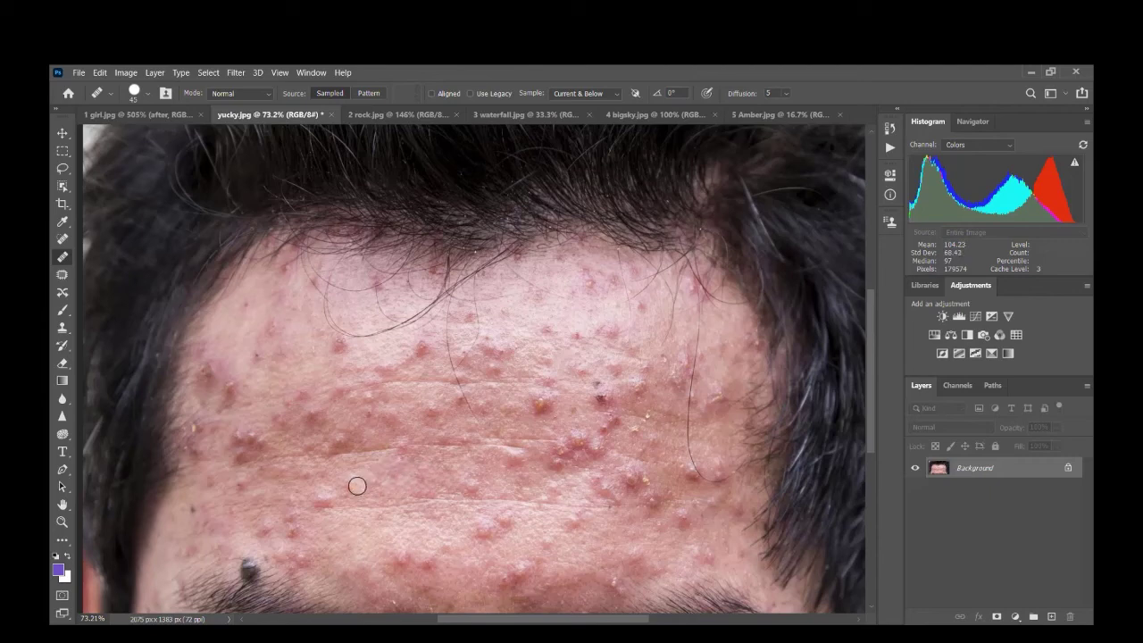
pyautogui.click(354, 481)
pyautogui.click(354, 480)
pyautogui.click(324, 497)
pyautogui.click(324, 496)
pyautogui.click(349, 496)
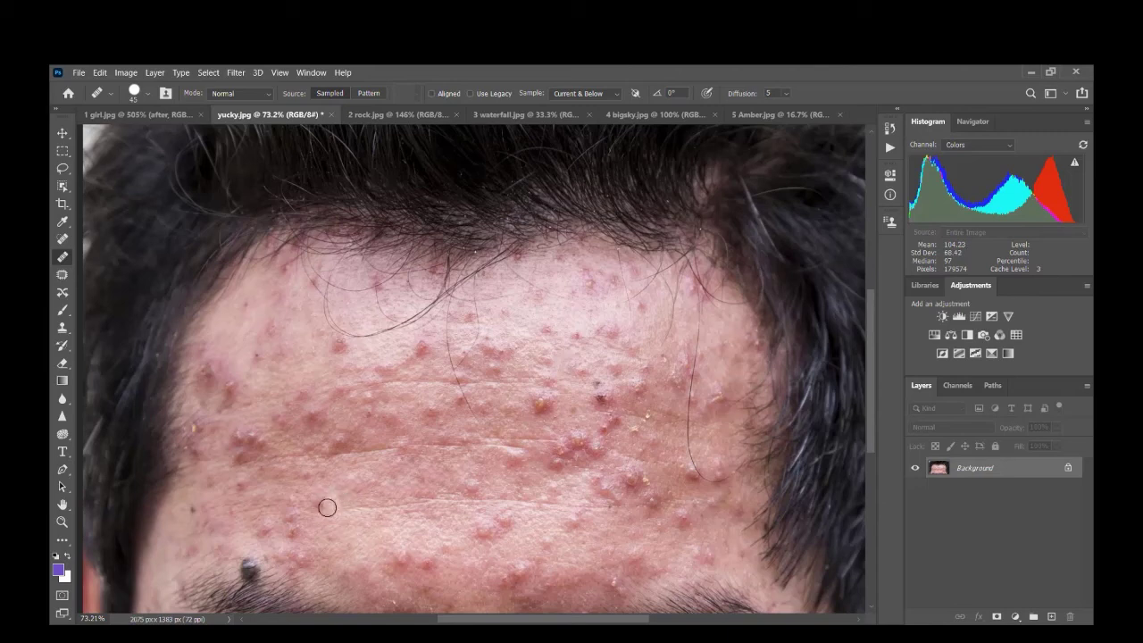
pyautogui.click(326, 507)
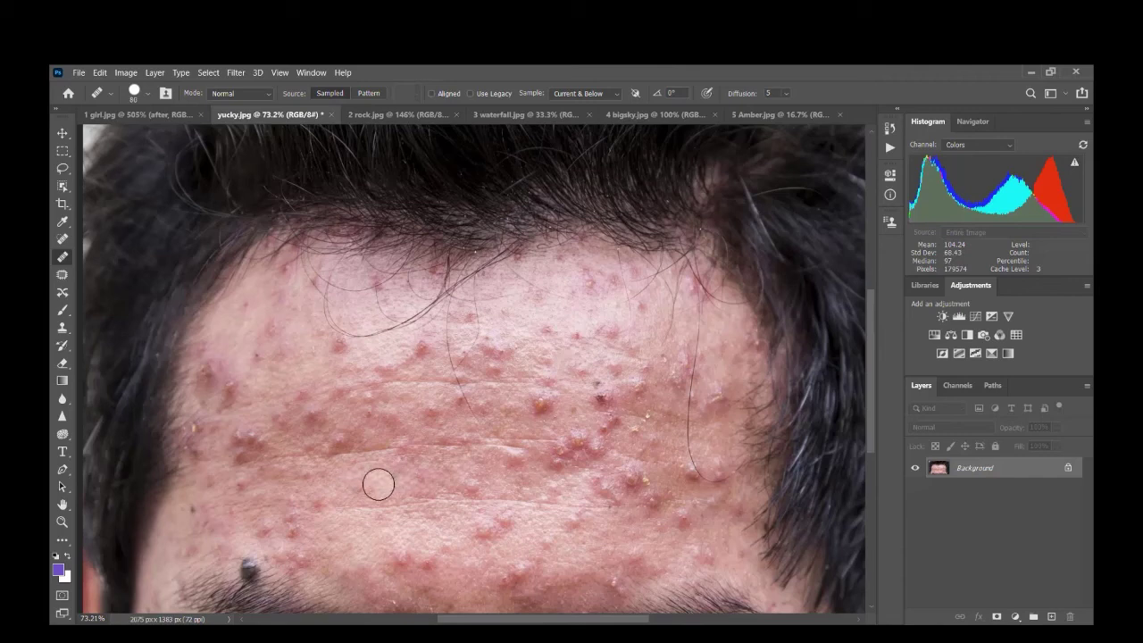
# - Lower the hardness of the 90 px brush, sample clear skin on the lower forehead, and heal the blemish above the upper wrinkle
pyautogui.click(147, 98)
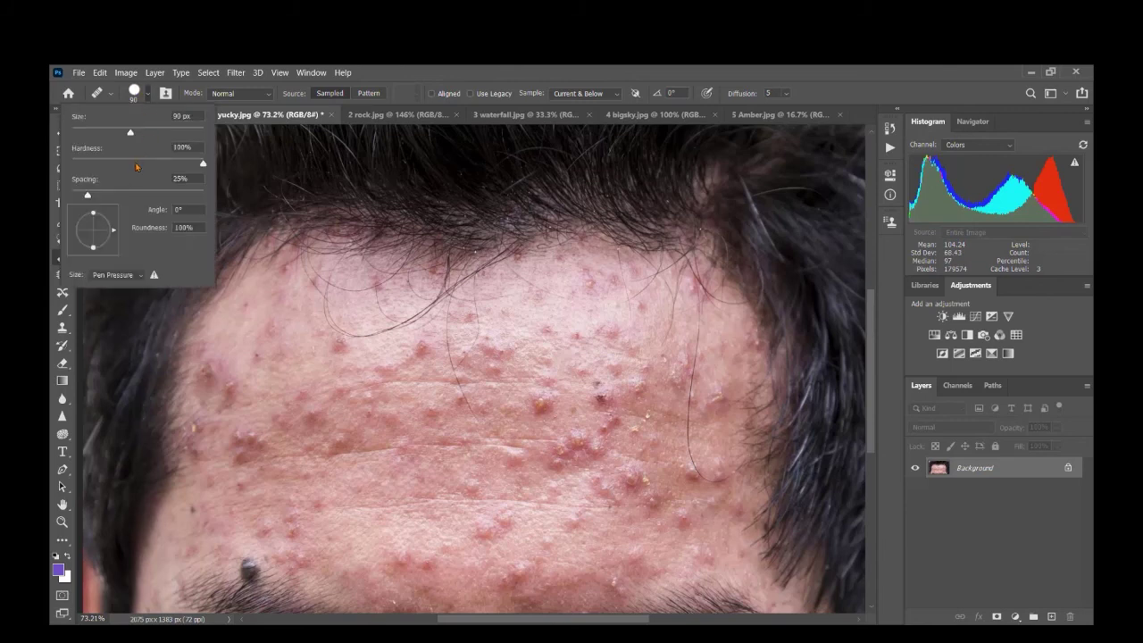
pyautogui.moveTo(134, 162); pyautogui.dragTo(141, 162)
pyautogui.click(407, 71)
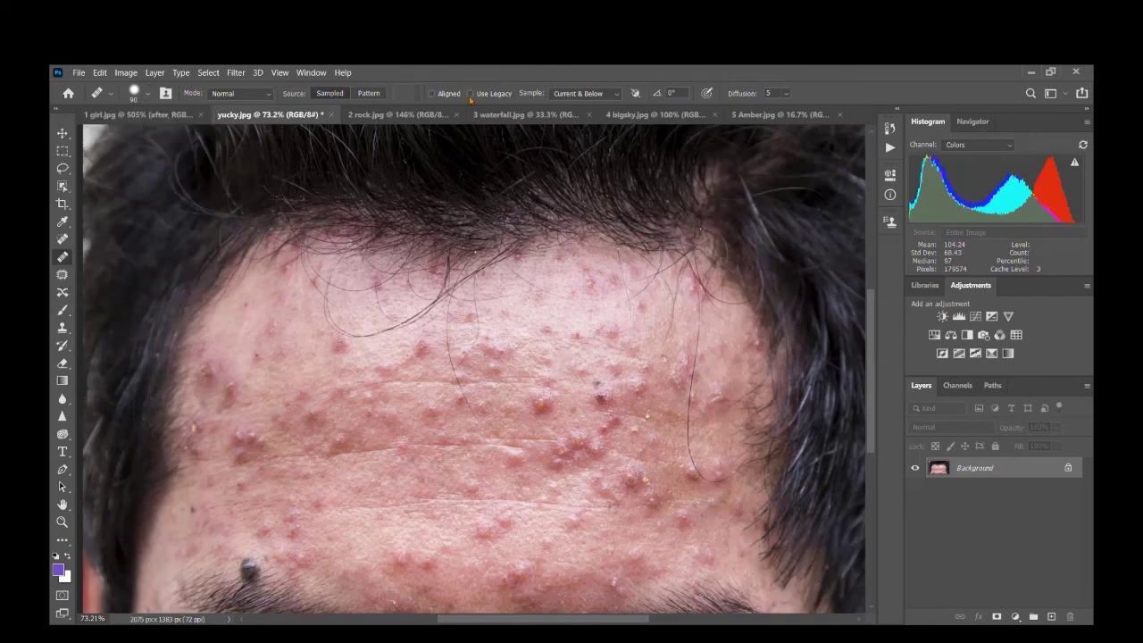
pyautogui.press('alt')
pyautogui.keyDown('alt'); pyautogui.click(366, 529); pyautogui.keyUp('alt')
pyautogui.click(406, 367)
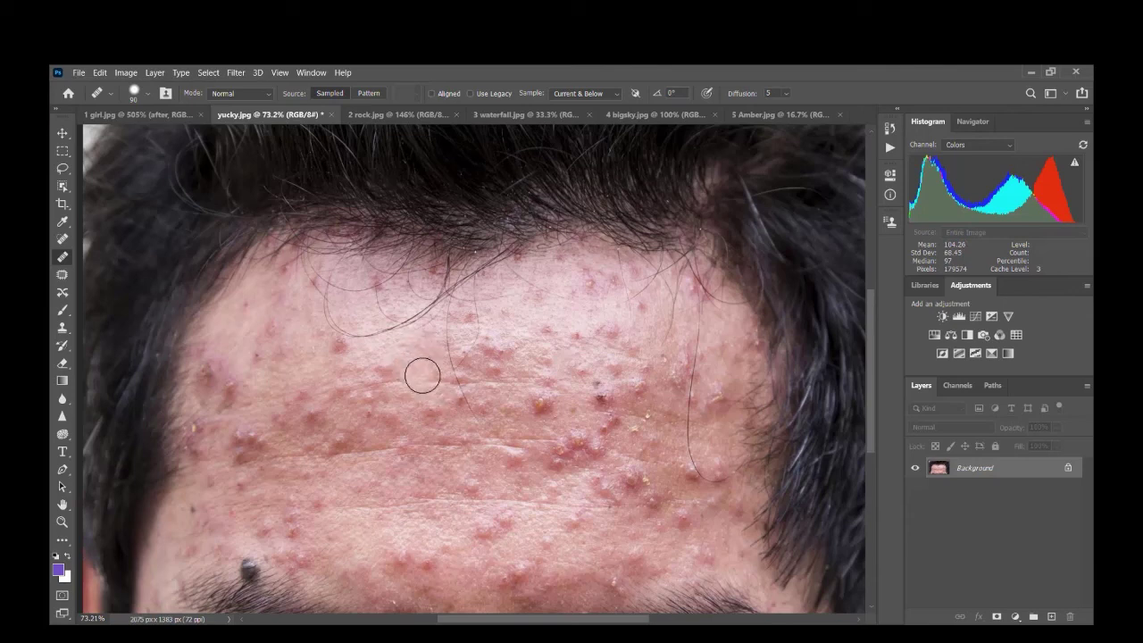
# - Paint over the blemishes between the upper and middle forehead wrinkles, down onto the middle wrinkle line
pyautogui.click(429, 407)
pyautogui.click(403, 434)
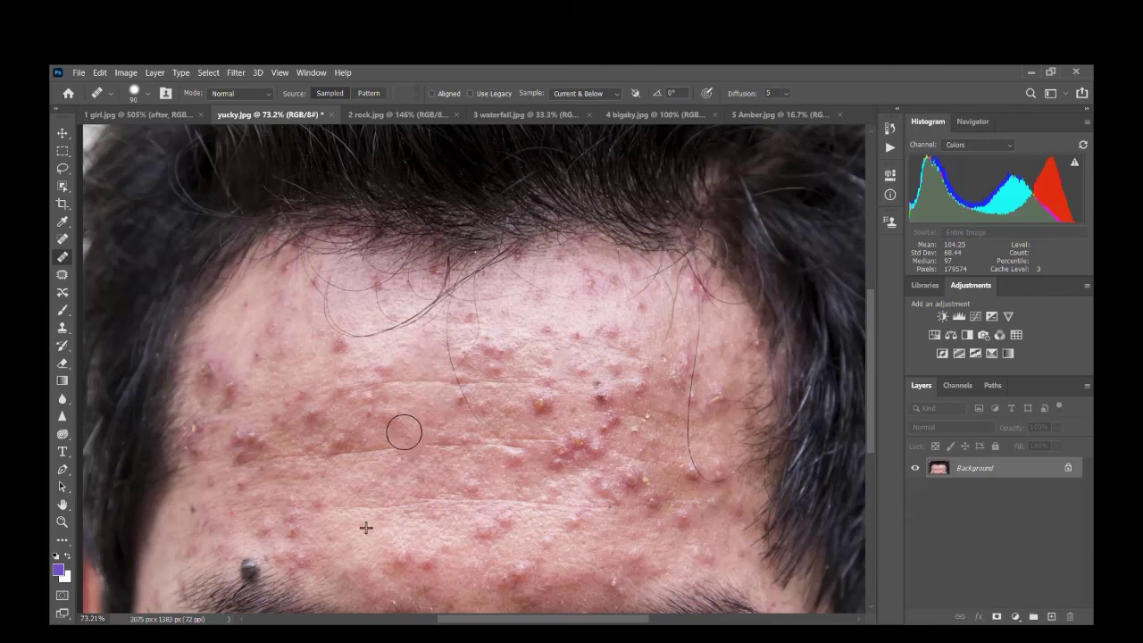
pyautogui.click(392, 420)
pyautogui.click(377, 417)
pyautogui.click(388, 429)
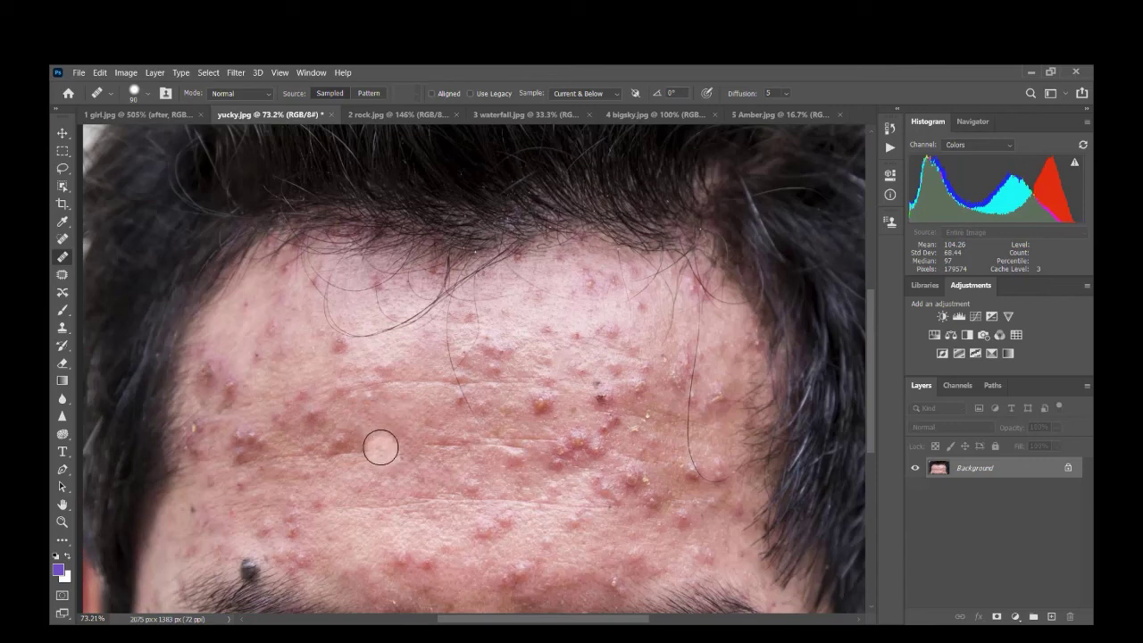
pyautogui.click(376, 452)
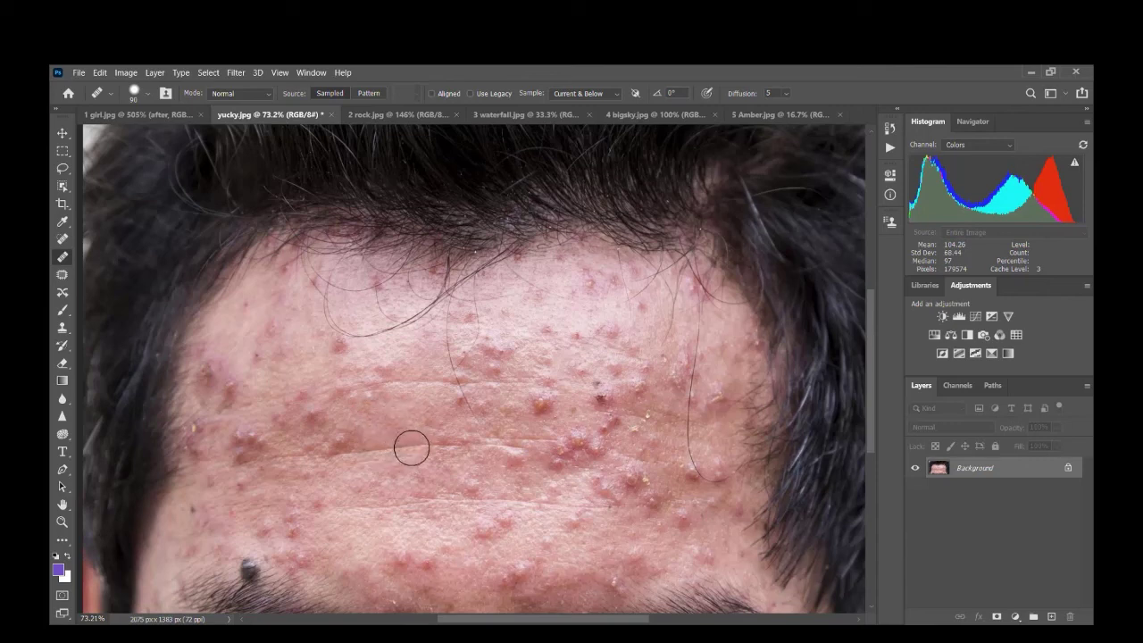
pyautogui.click(410, 448)
# - Sample the middle forehead wrinkle and heal the blemish farther along it so that the crease line continues
pyautogui.keyDown('alt'); pyautogui.click(373, 450); pyautogui.keyUp('alt')
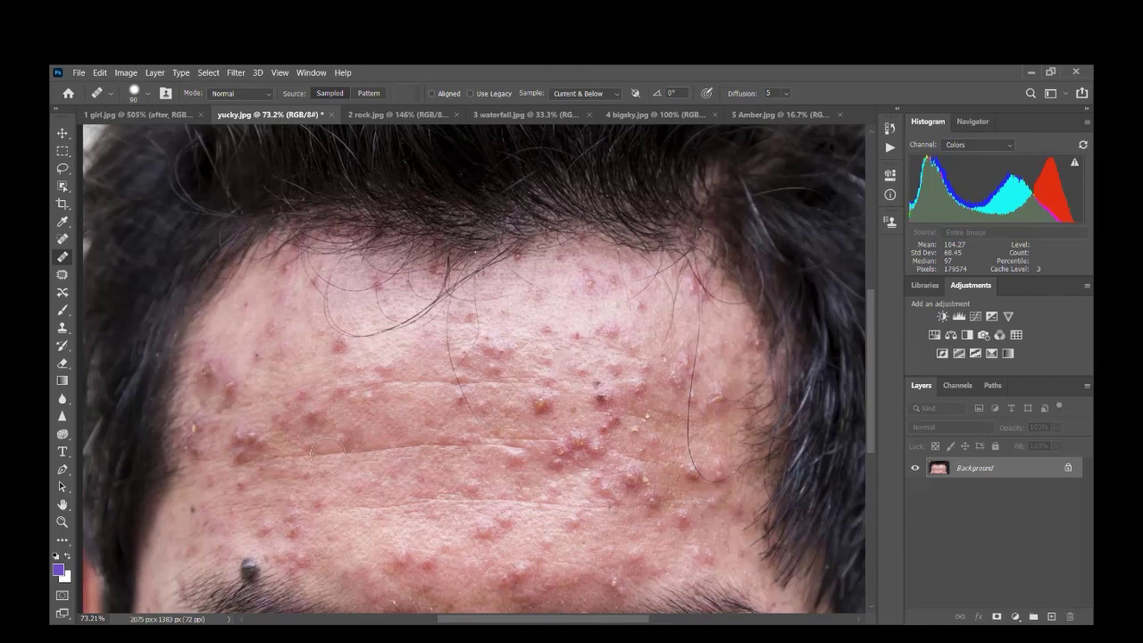
pyautogui.click(327, 454)
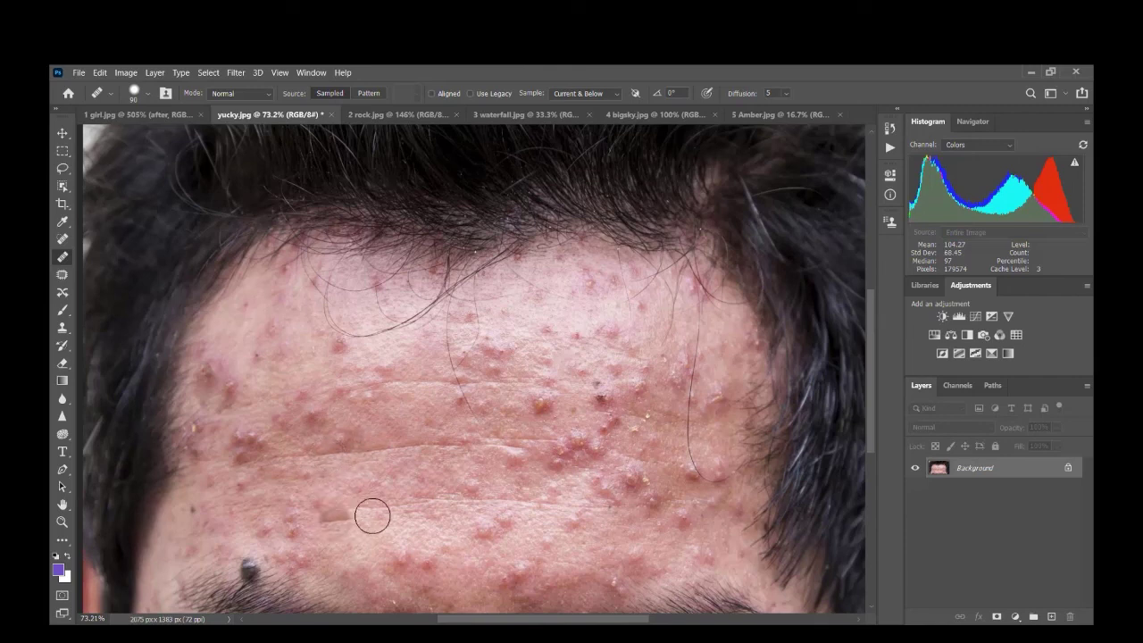
pyautogui.click(340, 325)
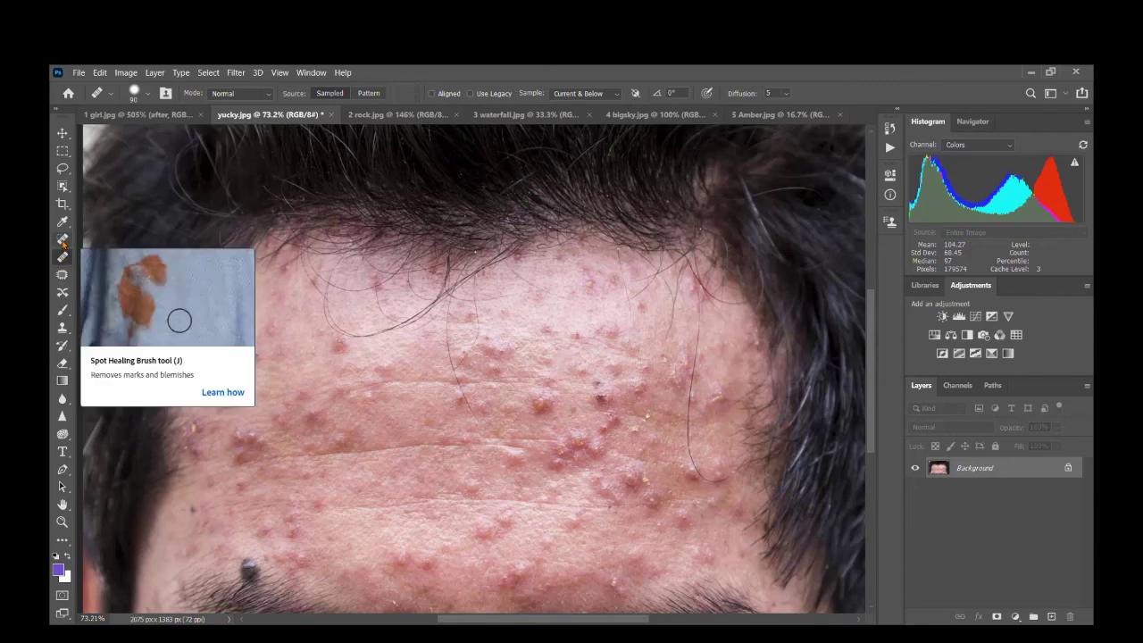